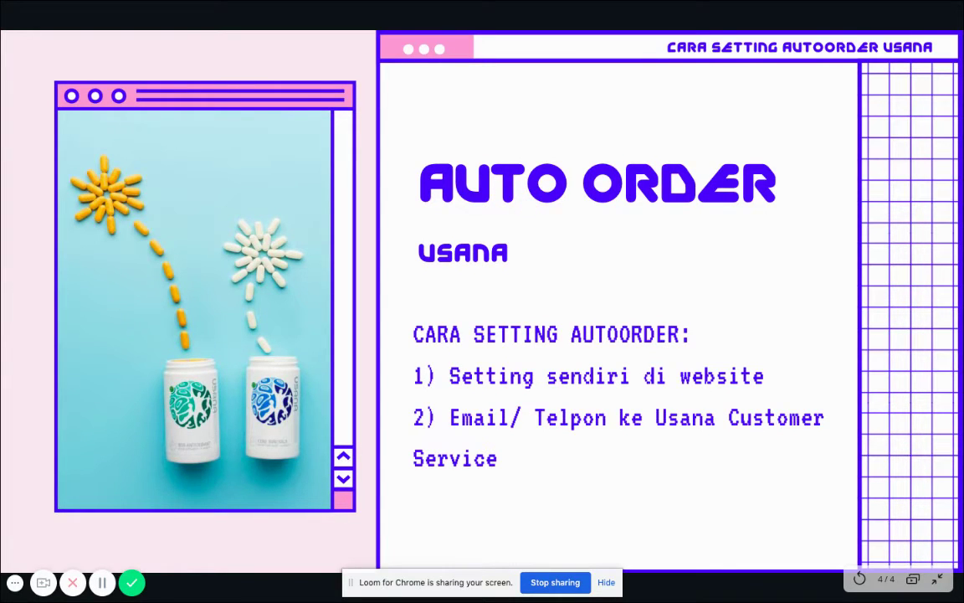
Leave the presentation, switch to the Google browser page and open the USANA Health Sciences website at usana.com
{"action": "key", "text": "Escape"}
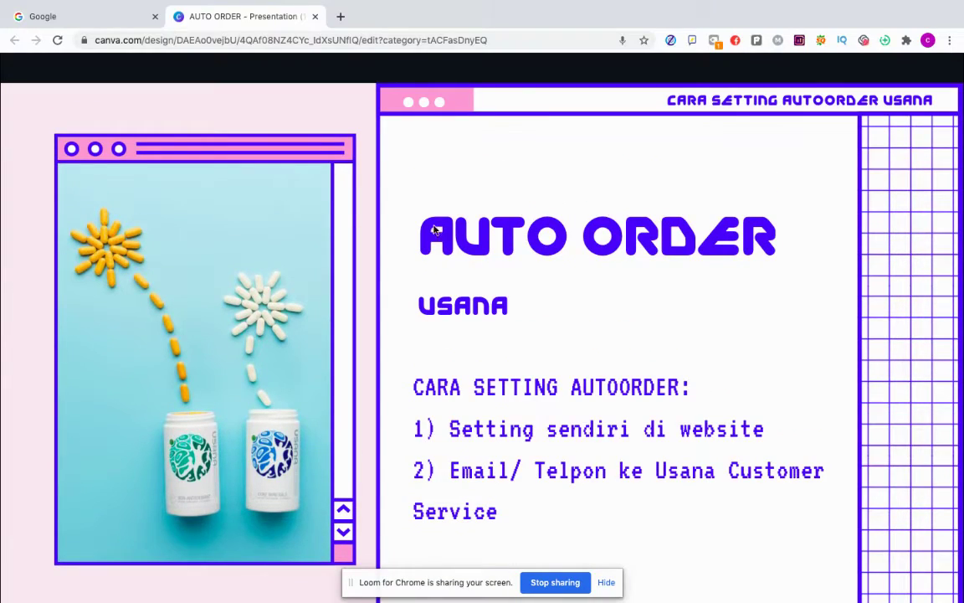
{"action": "key", "text": "Escape"}
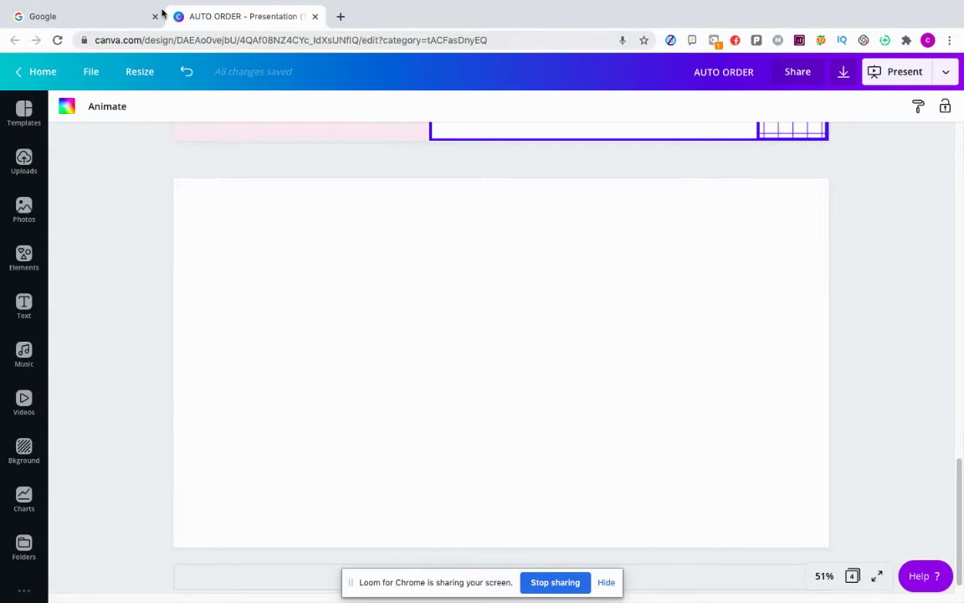
{"action": "left_click", "coordinate": [143, 19]}
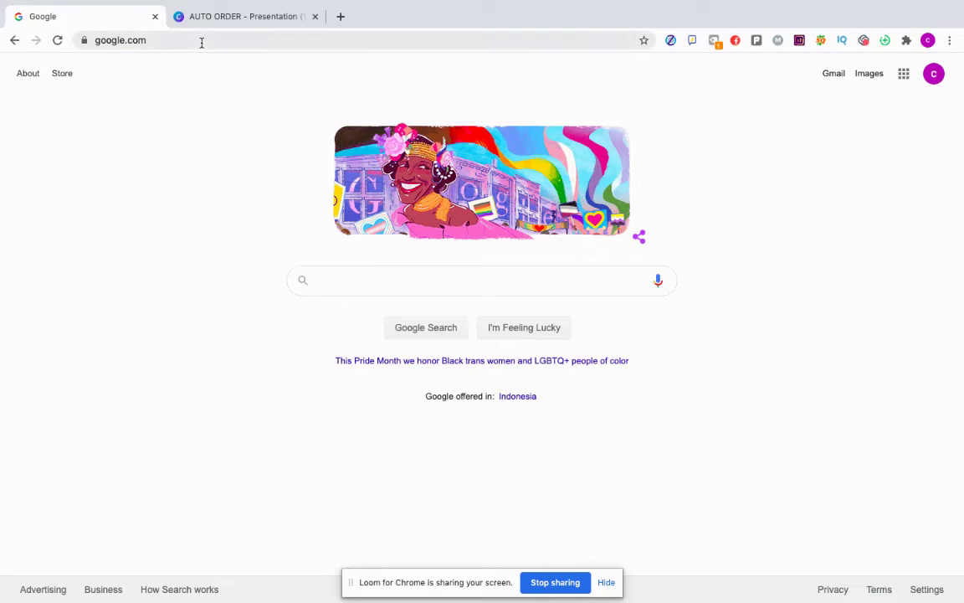
{"action": "left_click", "coordinate": [203, 40]}
{"action": "type", "text": "USANAS"}
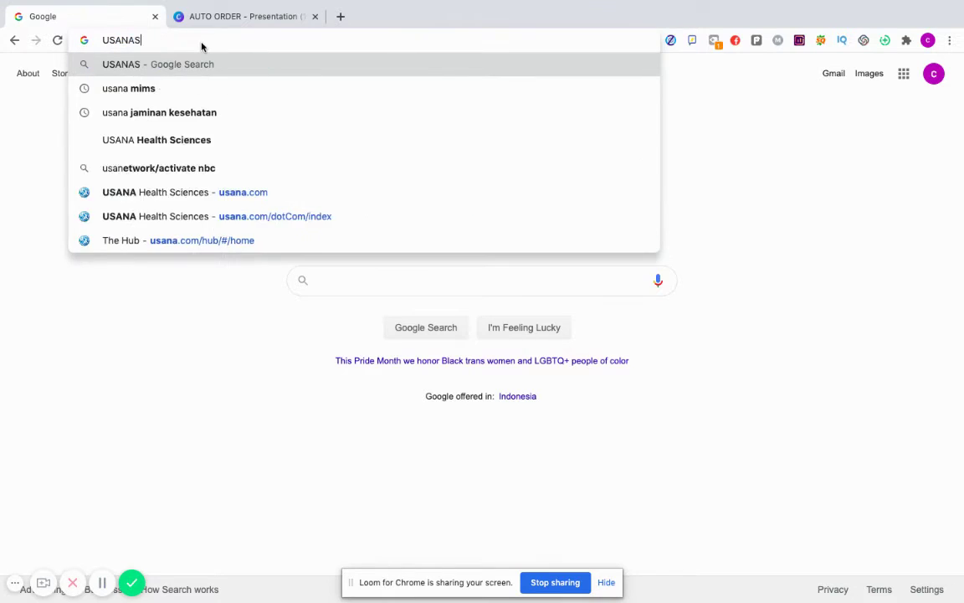
{"action": "key", "text": "BackSpace"}
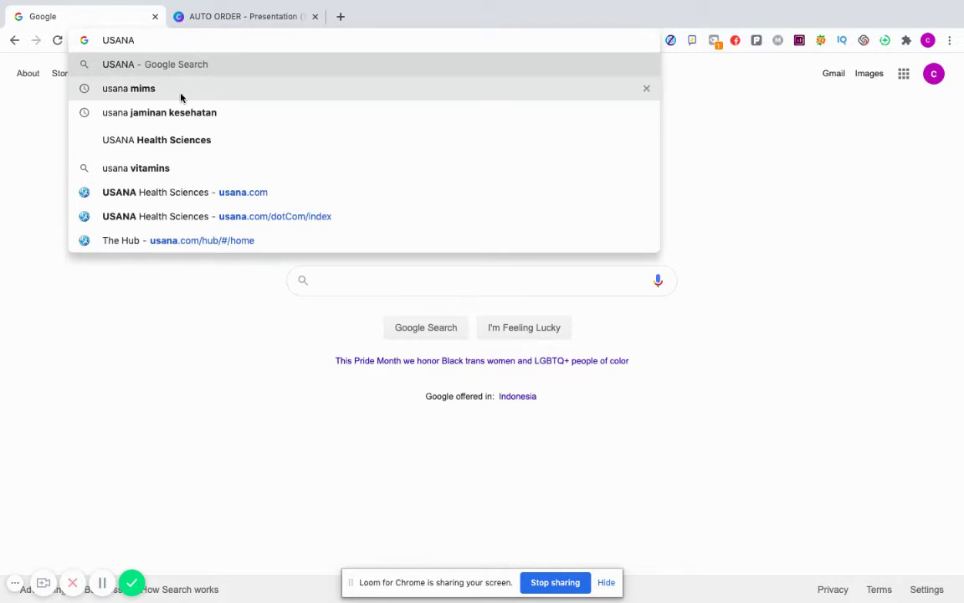
{"action": "left_click", "coordinate": [211, 193]}
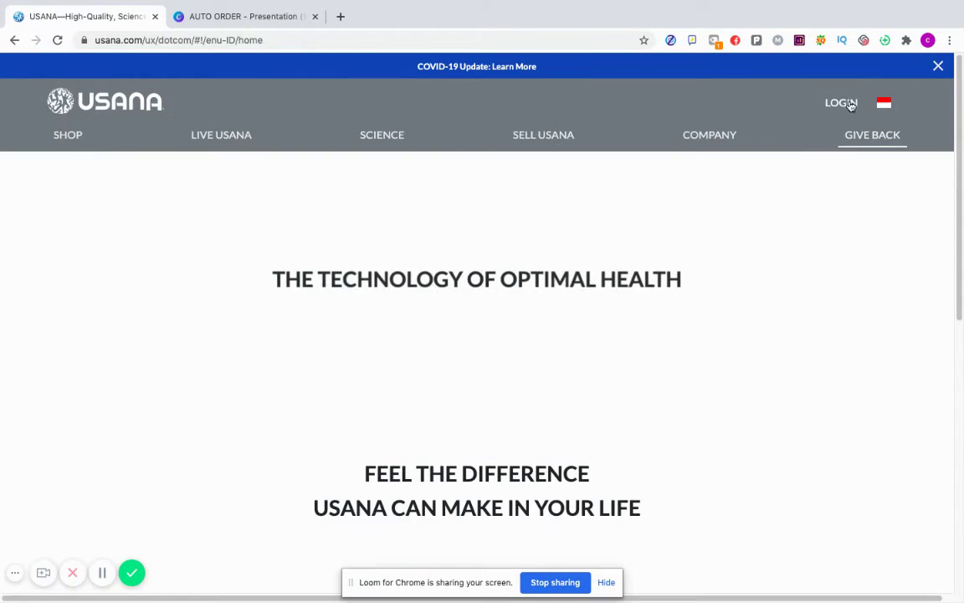
Log in to the USANA Hub with the saved credentials and open the Manage My Auto Order page
{"action": "left_click", "coordinate": [837, 104]}
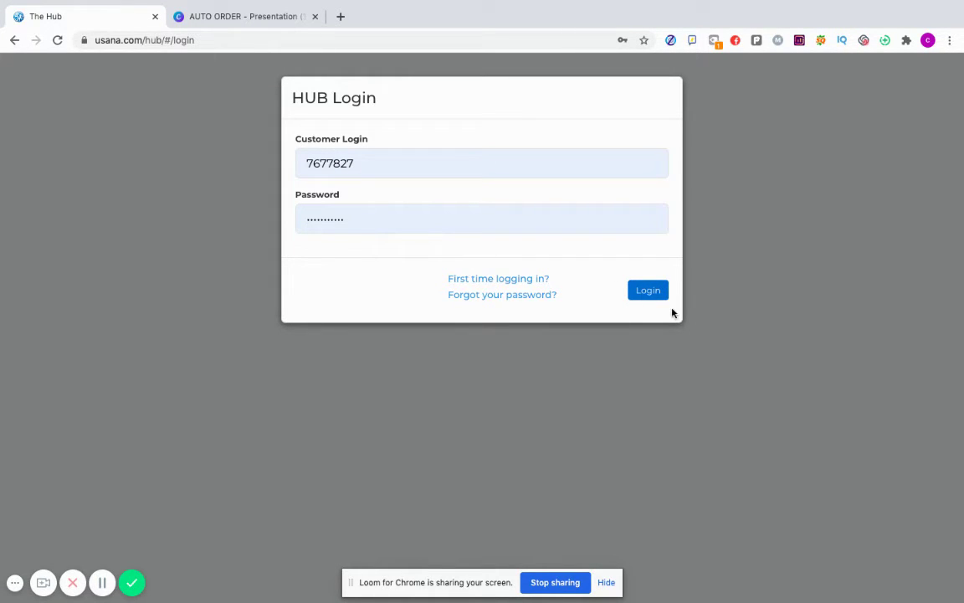
{"action": "left_click", "coordinate": [646, 290]}
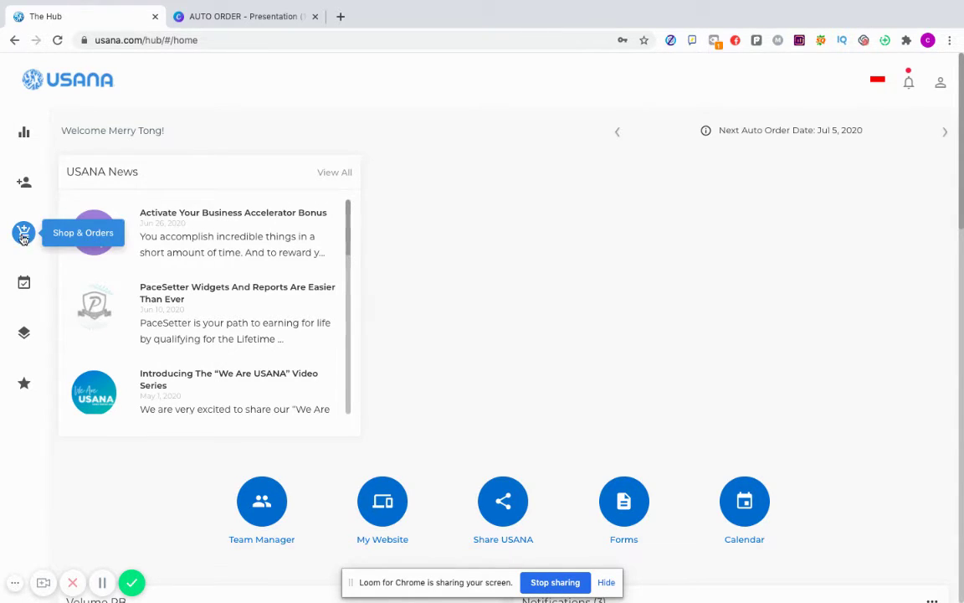
{"action": "left_click", "coordinate": [24, 235]}
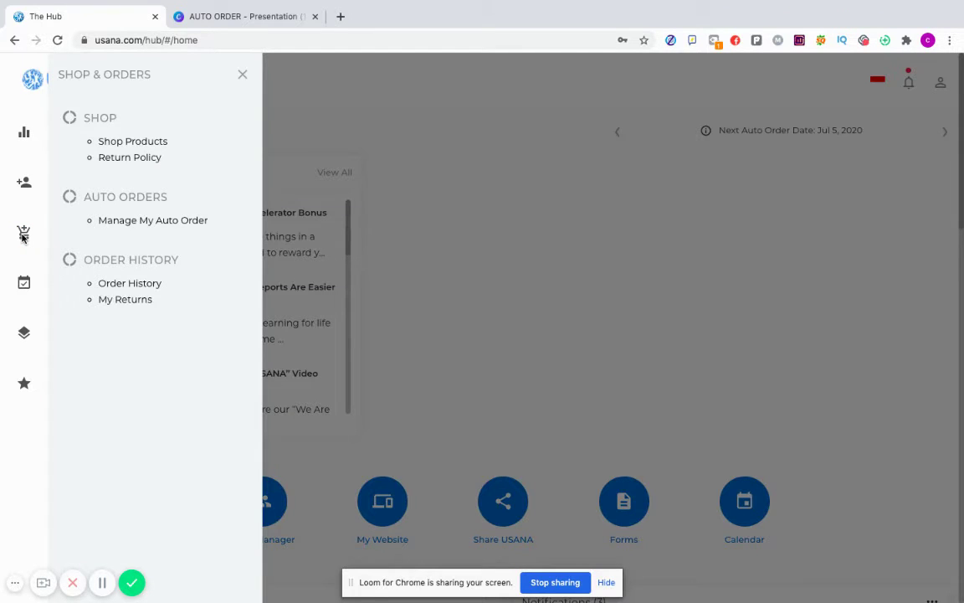
{"action": "left_click", "coordinate": [113, 228]}
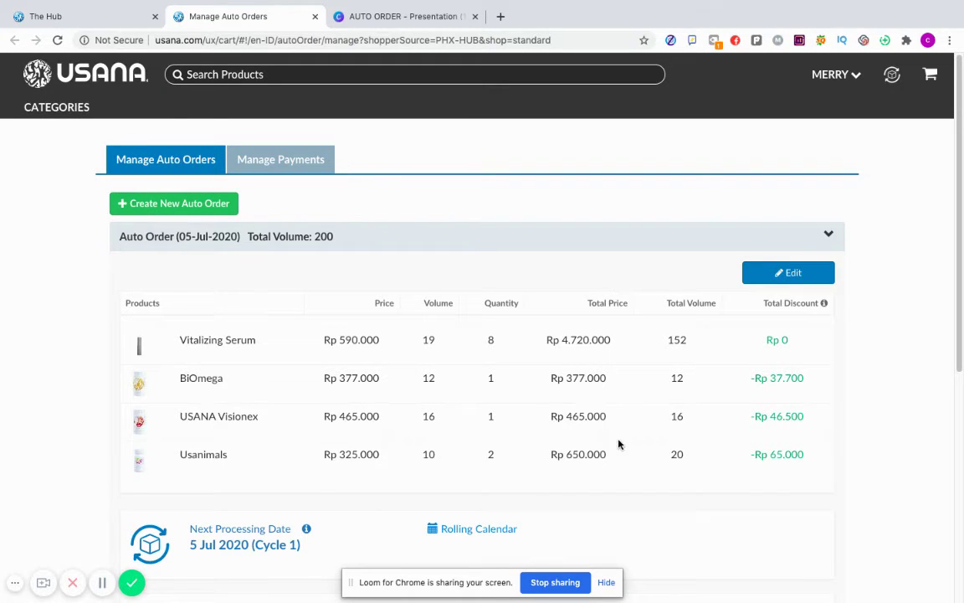
Edit the 05-Jul-2020 auto order and remove BiOmega and USANA Visionex from its products
{"action": "scroll", "coordinate": [603, 391], "scroll_direction": "down", "scroll_amount": 1}
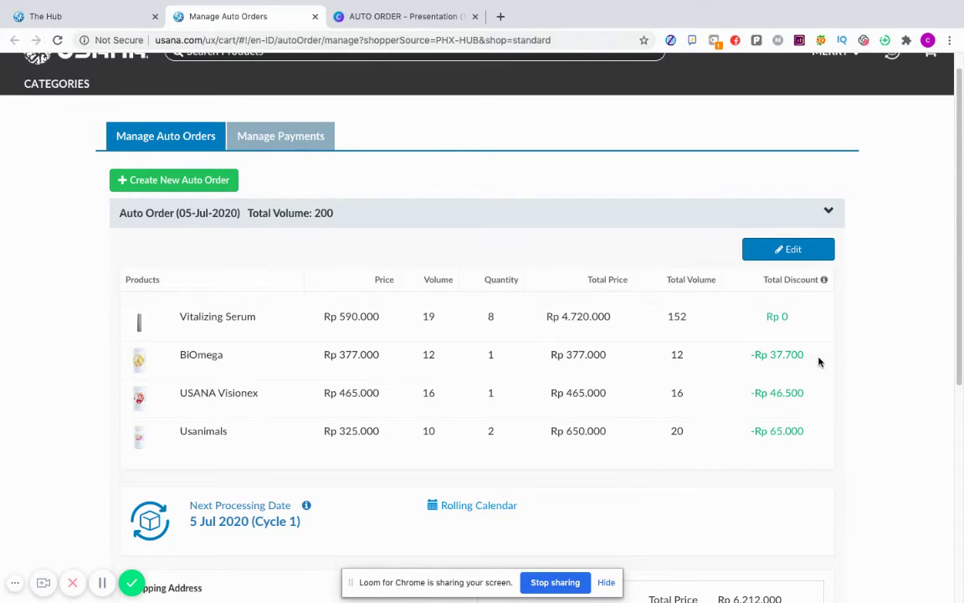
{"action": "scroll", "coordinate": [787, 362], "scroll_direction": "down", "scroll_amount": 3}
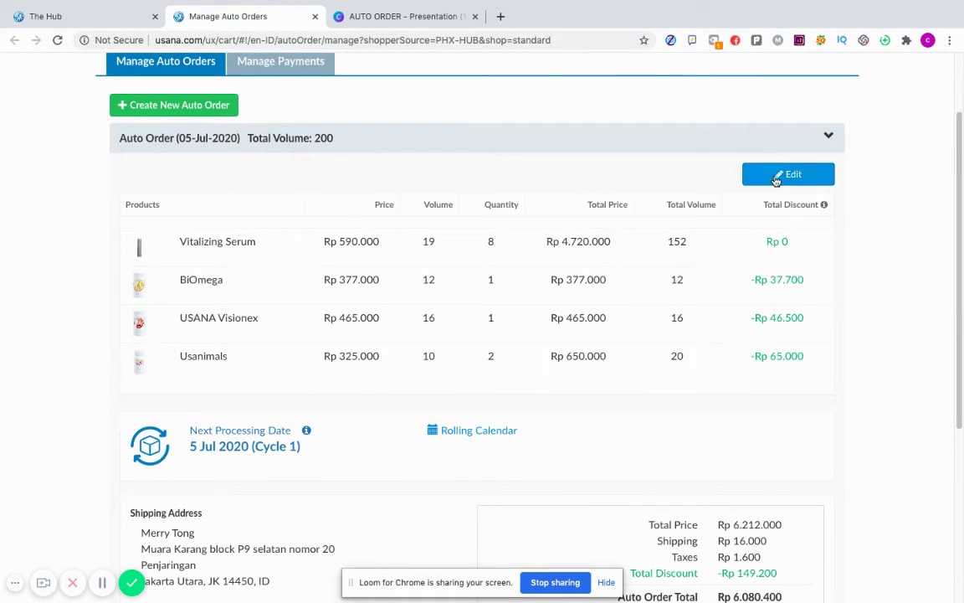
{"action": "left_click", "coordinate": [777, 179]}
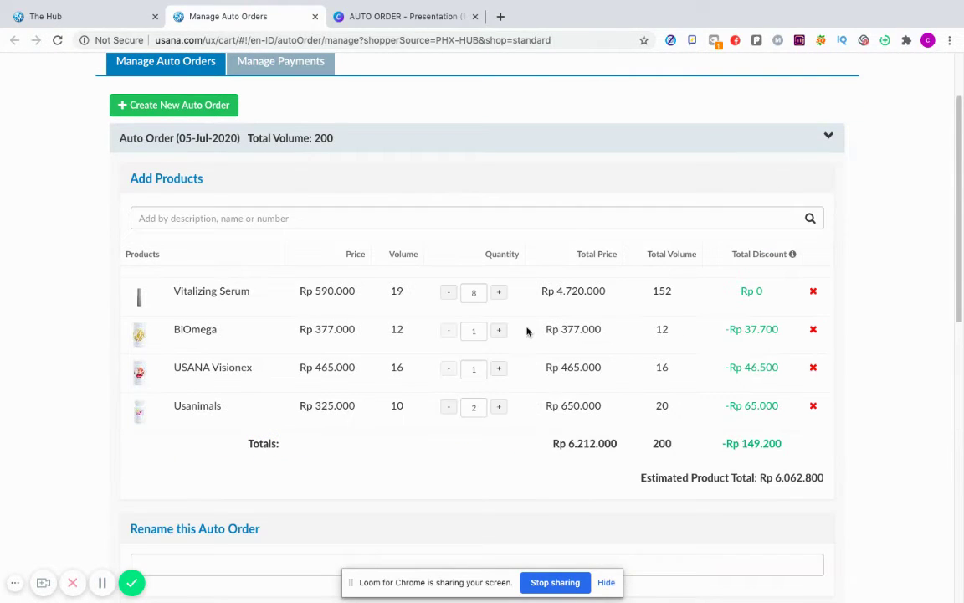
{"action": "left_click", "coordinate": [815, 332]}
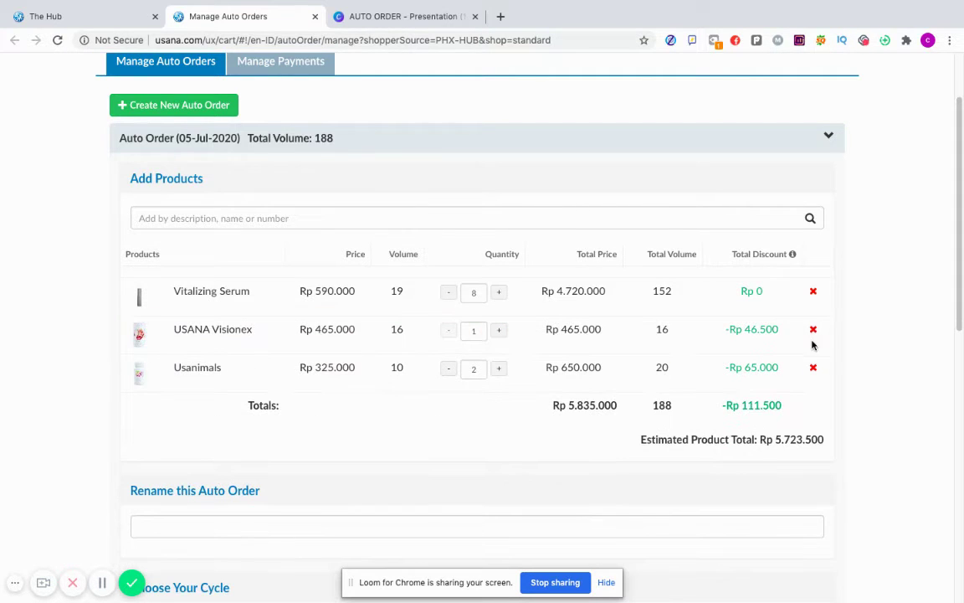
{"action": "left_click", "coordinate": [814, 331]}
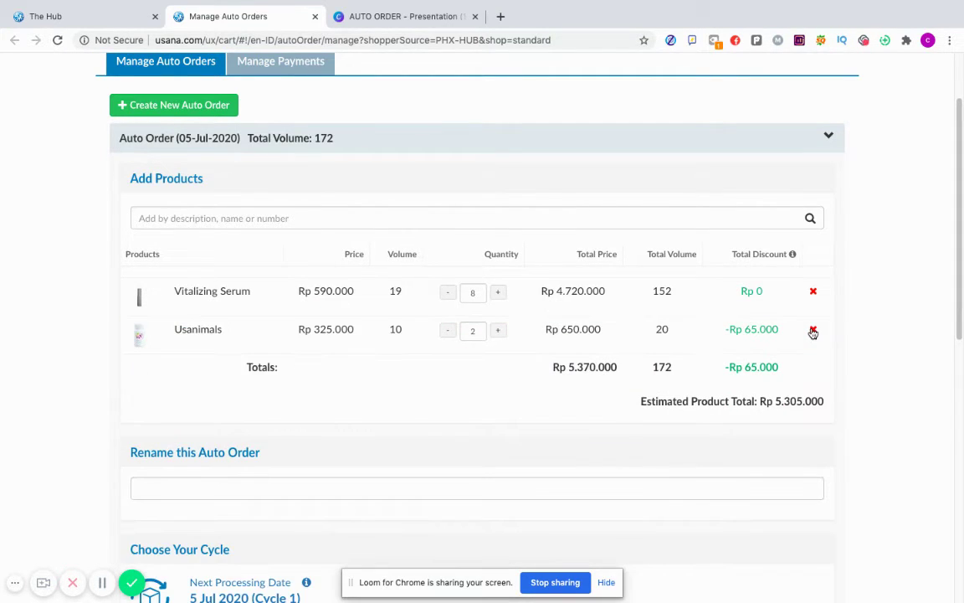
Search the products for CELLSENTIALS and add USANA CellSentials to the auto order
{"action": "left_click", "coordinate": [209, 217]}
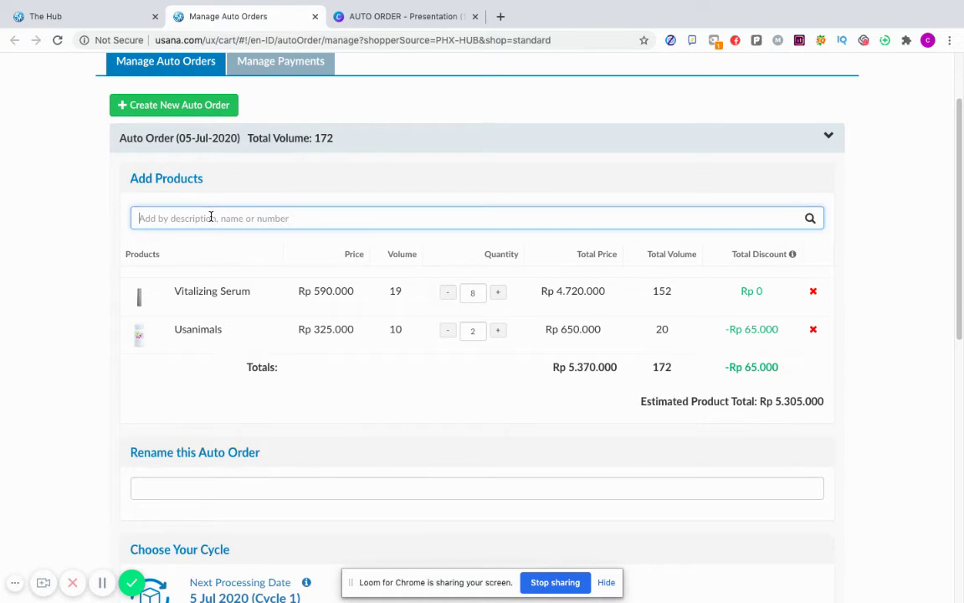
{"action": "type", "text": "cELLSENTIA"}
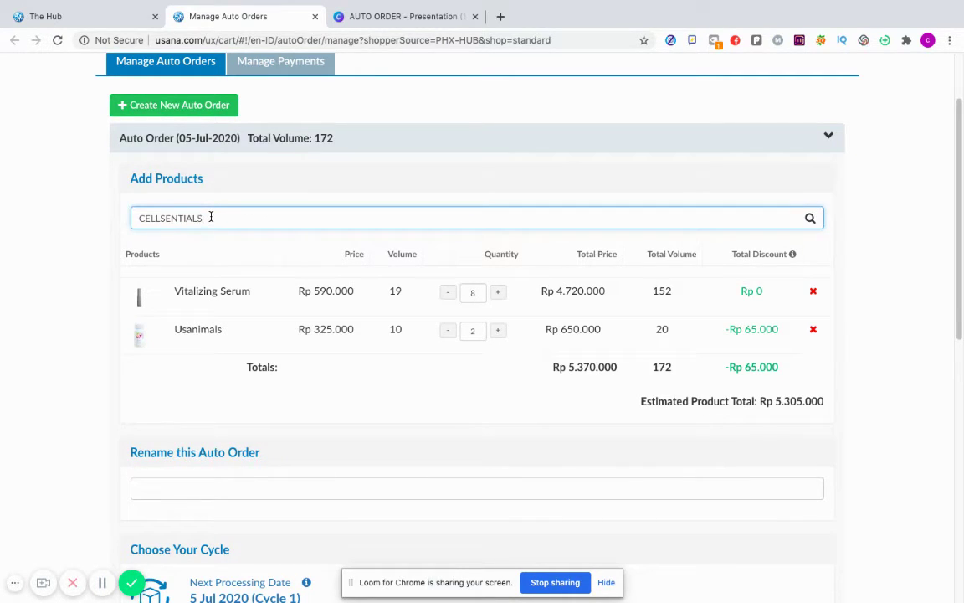
{"action": "key", "text": "Return"}
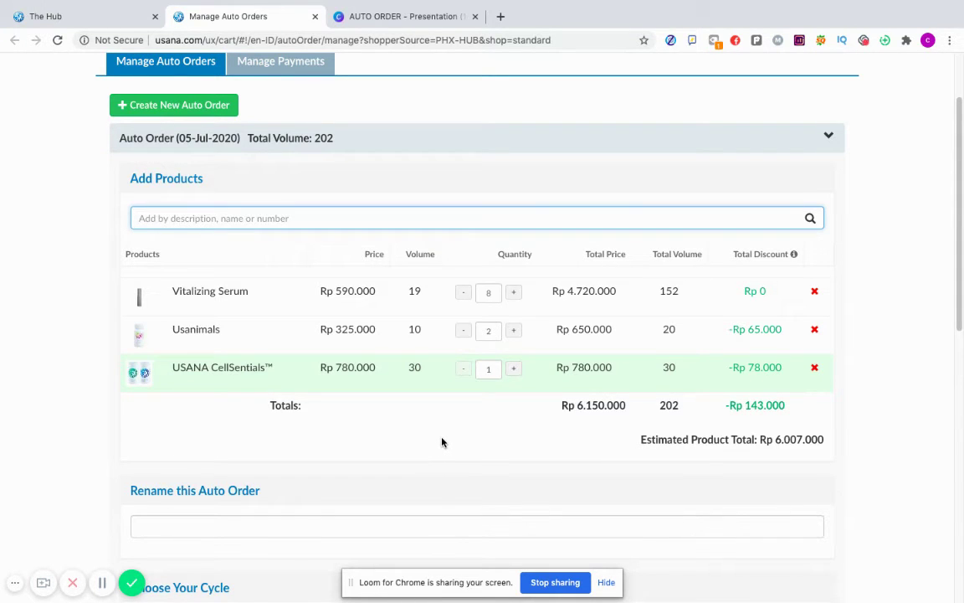
Try a quantity of 2 for USANA CellSentials, then remove the product from the auto order
{"action": "scroll", "coordinate": [648, 481], "scroll_direction": "down", "scroll_amount": 2}
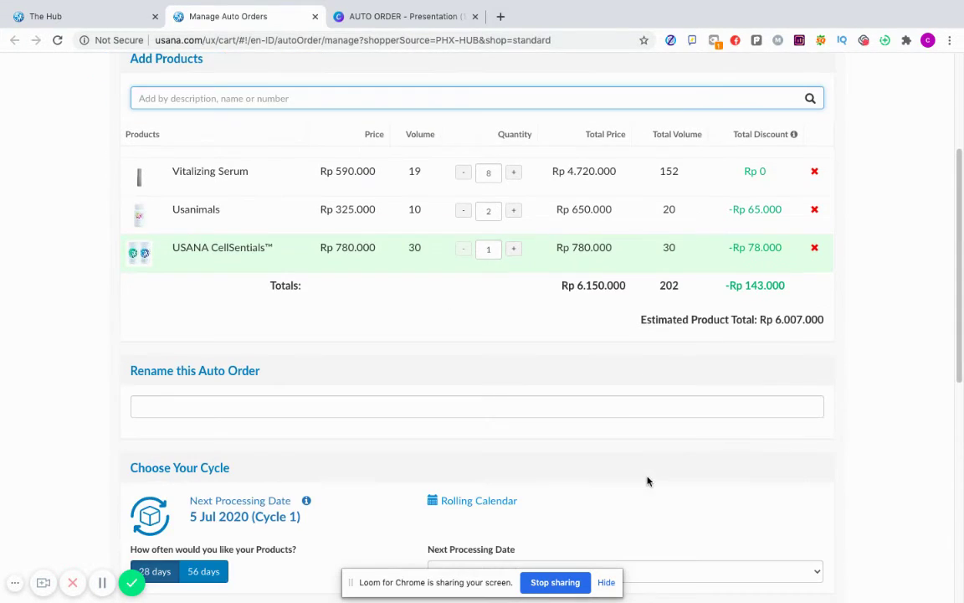
{"action": "scroll", "coordinate": [620, 287], "scroll_direction": "up", "scroll_amount": 2}
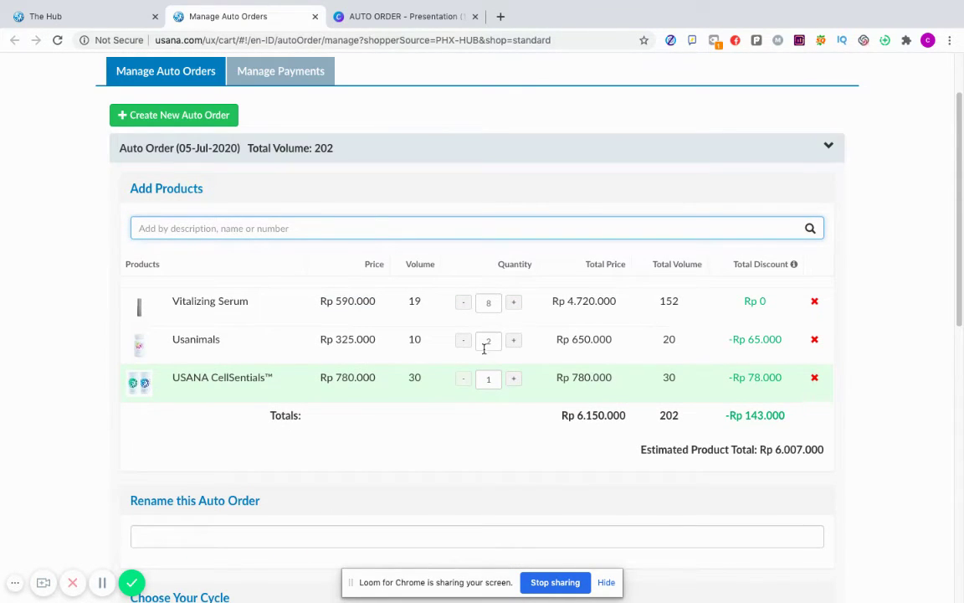
{"action": "left_click", "coordinate": [514, 379]}
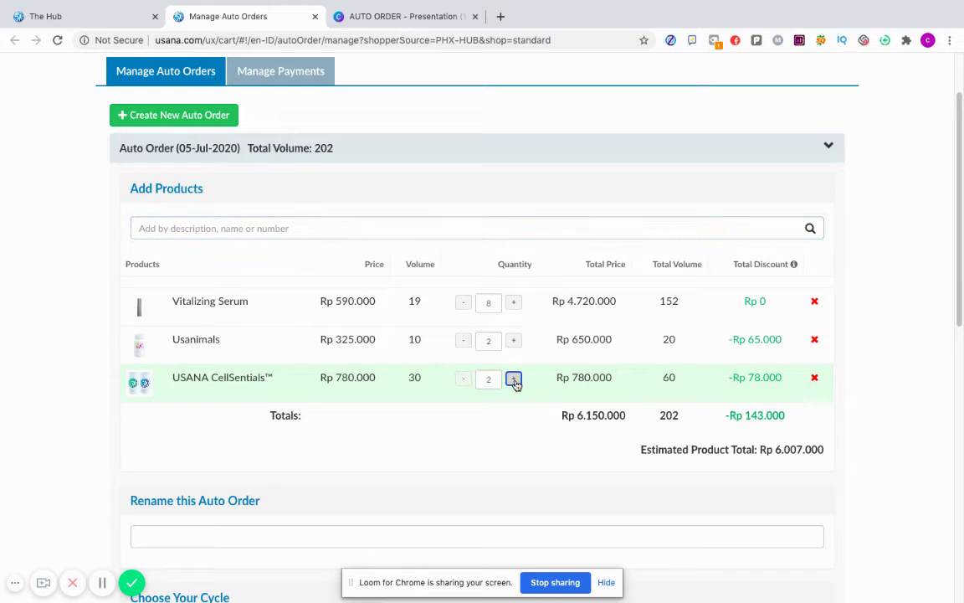
{"action": "left_click", "coordinate": [466, 380]}
{"action": "left_click", "coordinate": [815, 379]}
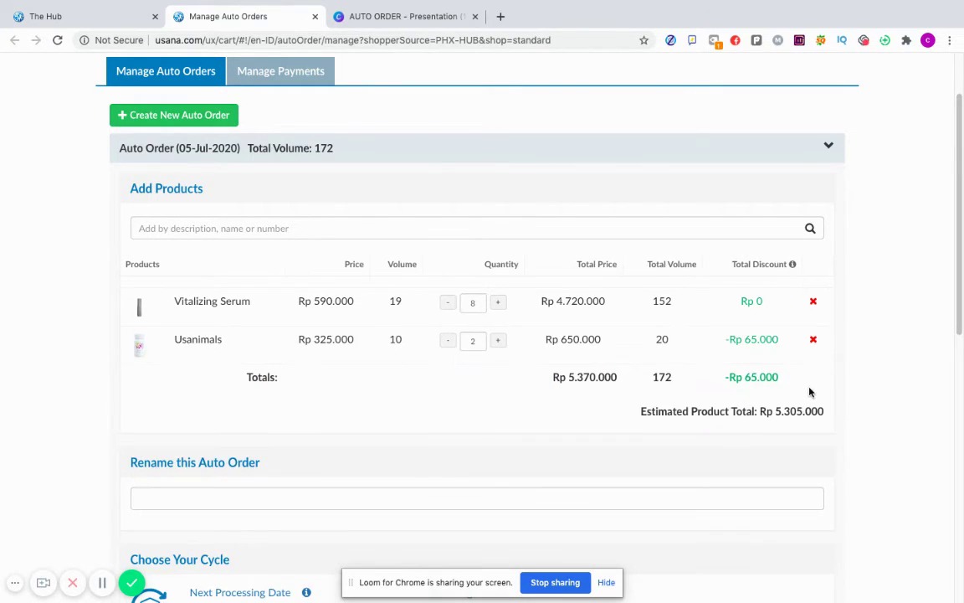
Search the products for Celavive and add Celavive Hydrating + Lifting Sheet Mask to the auto order
{"action": "left_click", "coordinate": [556, 224]}
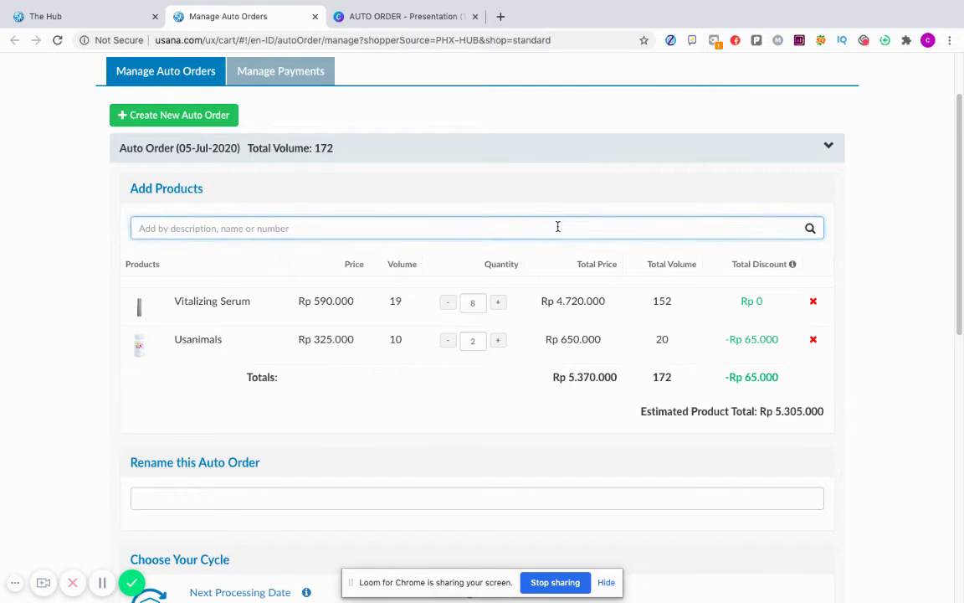
{"action": "type", "text": "CEL"}
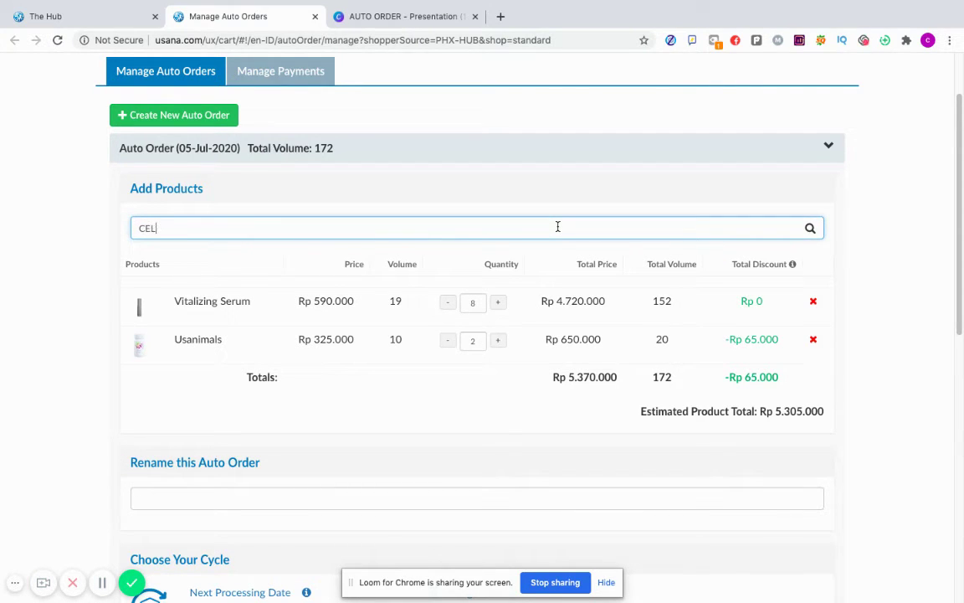
{"action": "type", "text": "AVIVE"}
{"action": "key", "text": "Return"}
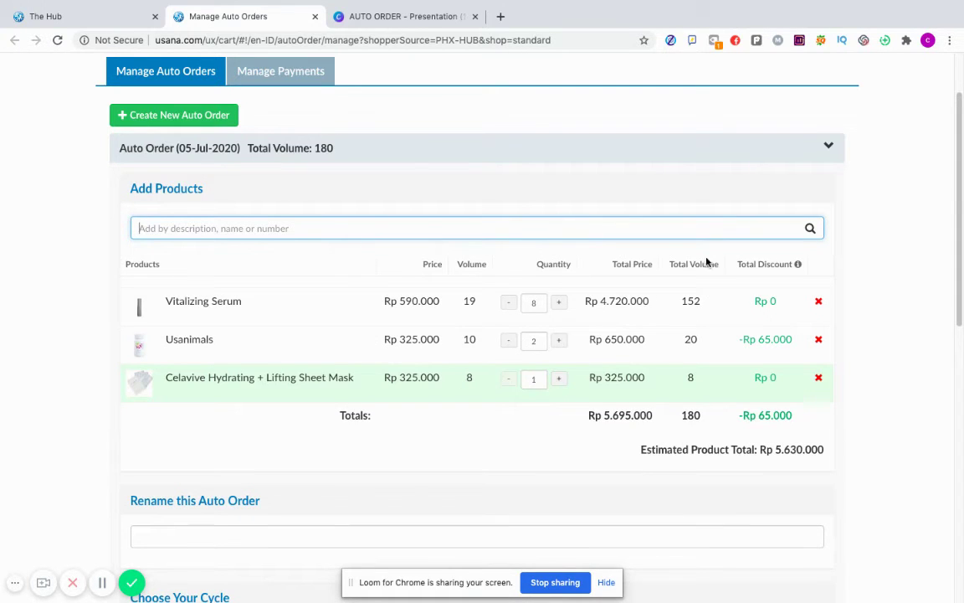
Find Hydrating Eye Essence by searching for EYE, add it to the auto order, and remove the Celavive Hydrating + Lifting Sheet Mask
{"action": "type", "text": "CE"}
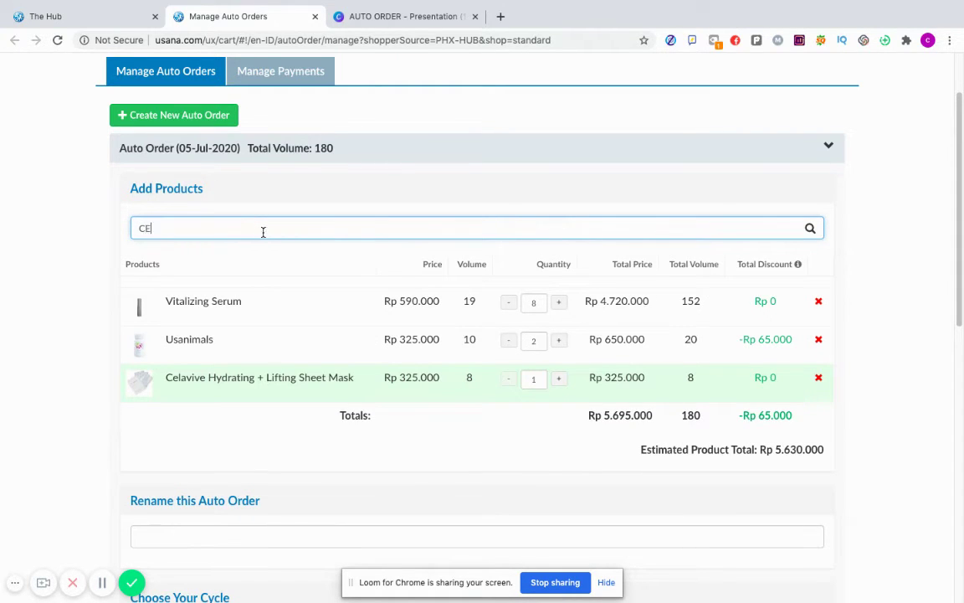
{"action": "type", "text": "LAVIVE"}
{"action": "scroll", "coordinate": [252, 316], "scroll_direction": "down", "scroll_amount": 1}
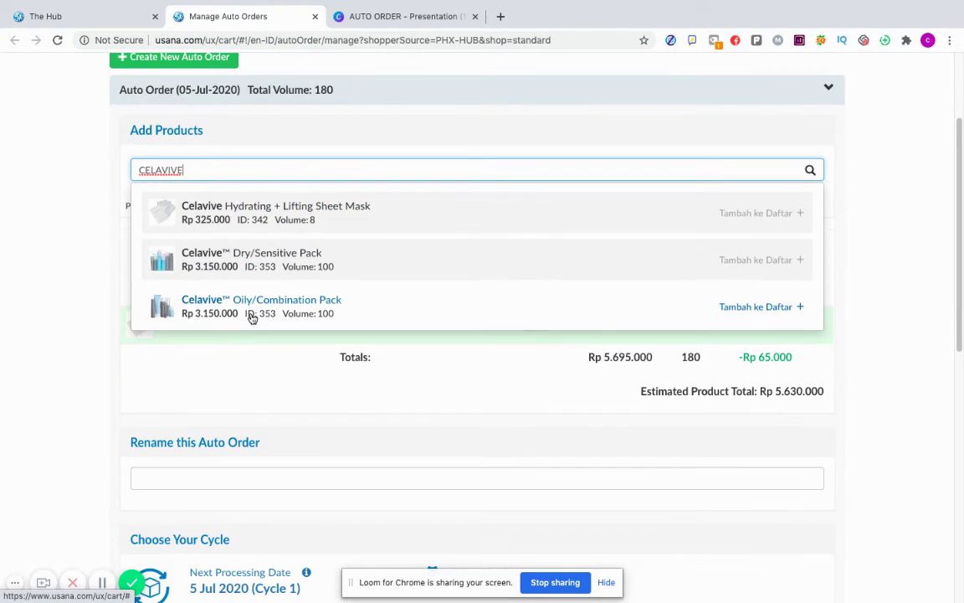
{"action": "scroll", "coordinate": [251, 317], "scroll_direction": "up", "scroll_amount": 1}
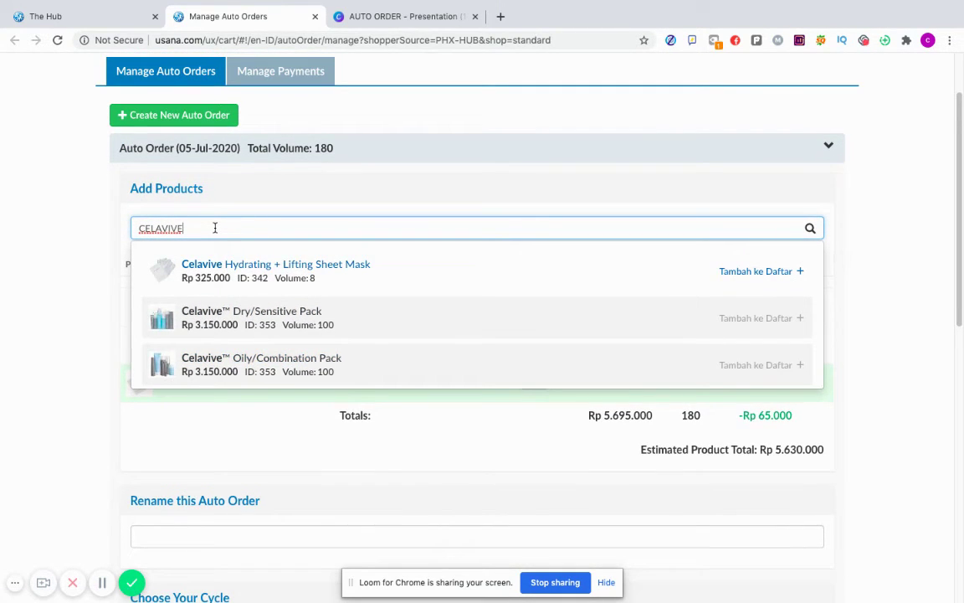
{"action": "double_click", "coordinate": [185, 228]}
{"action": "left_click", "coordinate": [189, 228]}
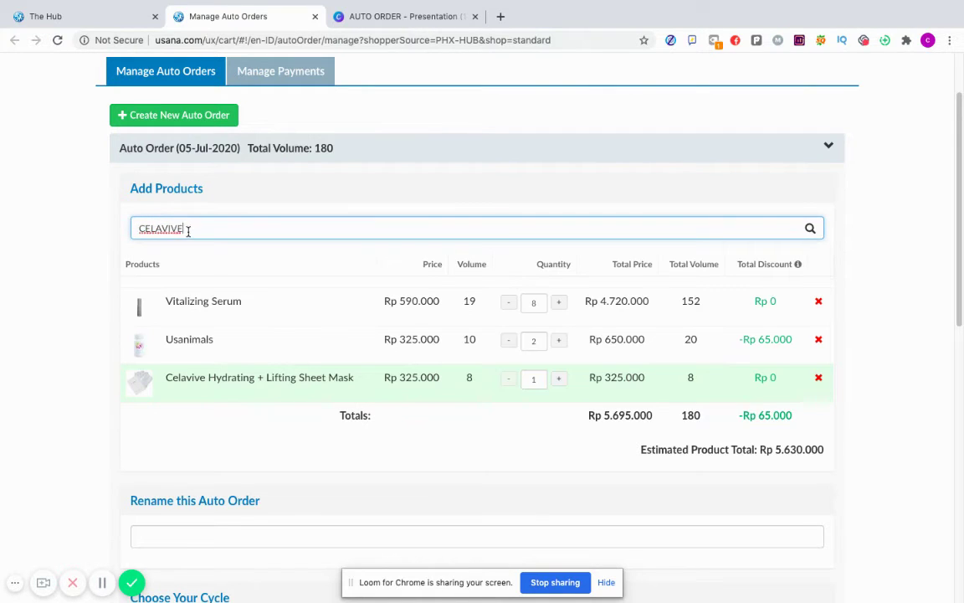
{"action": "type", "text": "EYE"}
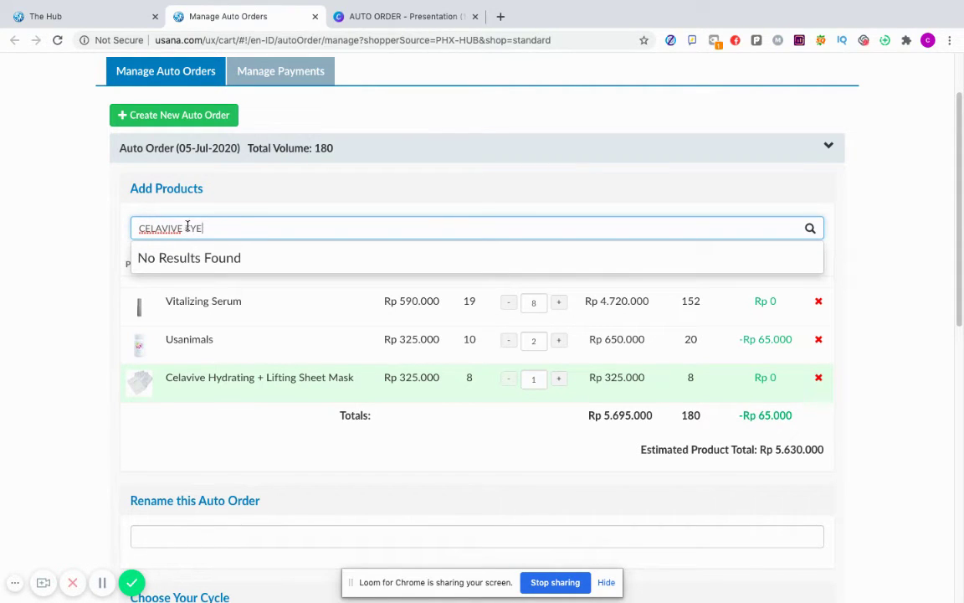
{"action": "double_click", "coordinate": [152, 222]}
{"action": "key", "text": "BackSpace"}
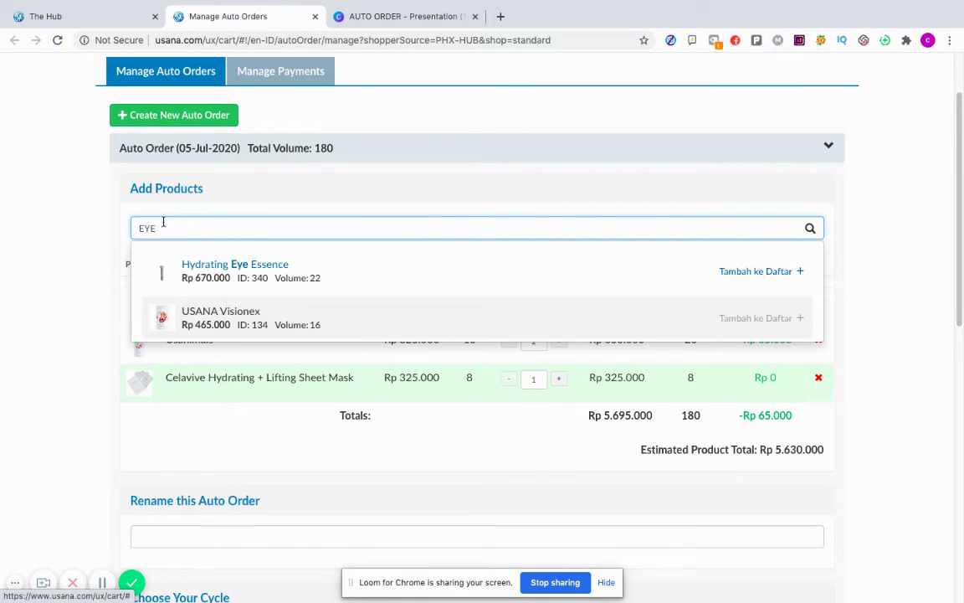
{"action": "left_click", "coordinate": [247, 285]}
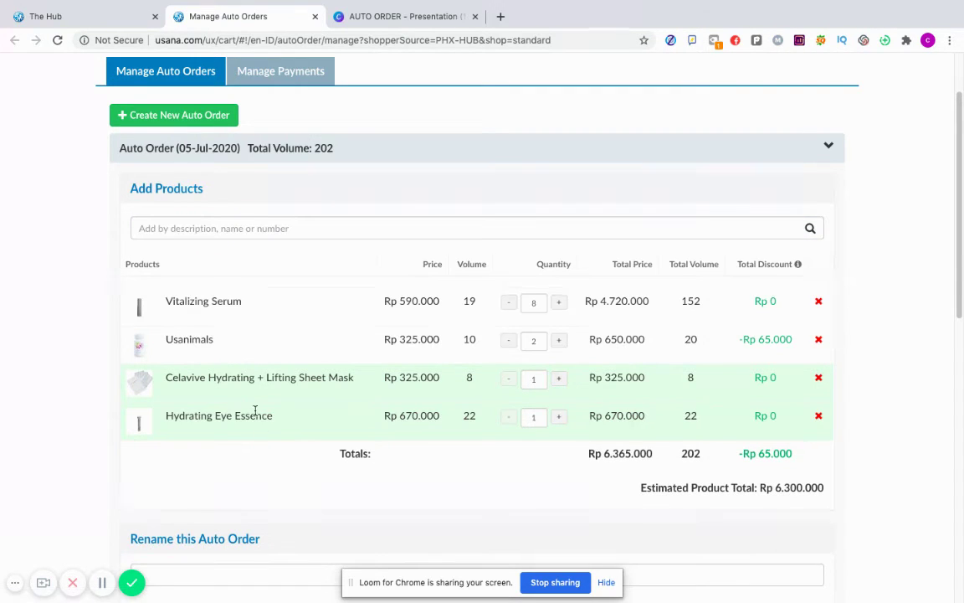
{"action": "left_click", "coordinate": [819, 378]}
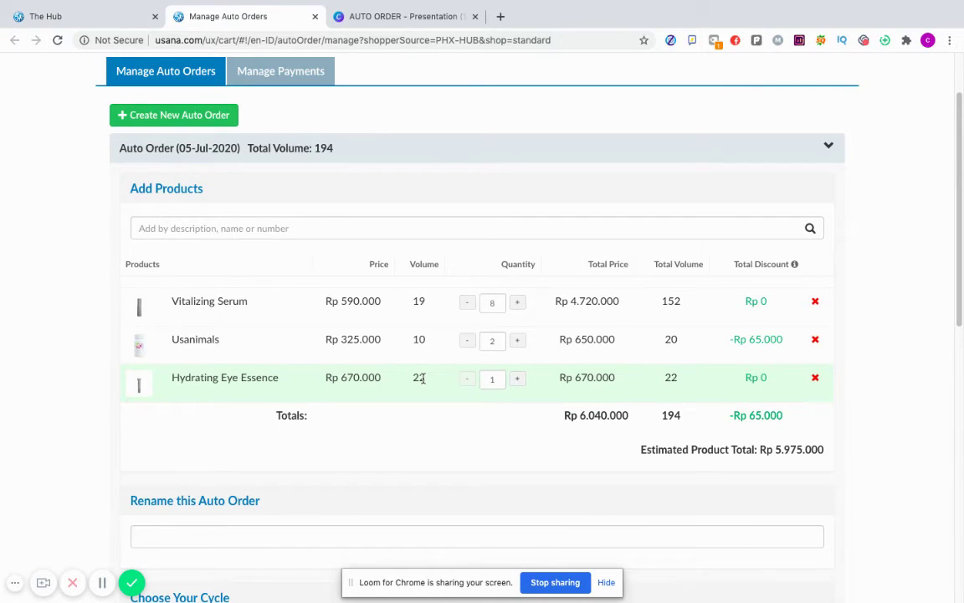
Search the products for CLEANSER and add Creamy Foam Cleanser to the auto order
{"action": "left_click", "coordinate": [208, 229]}
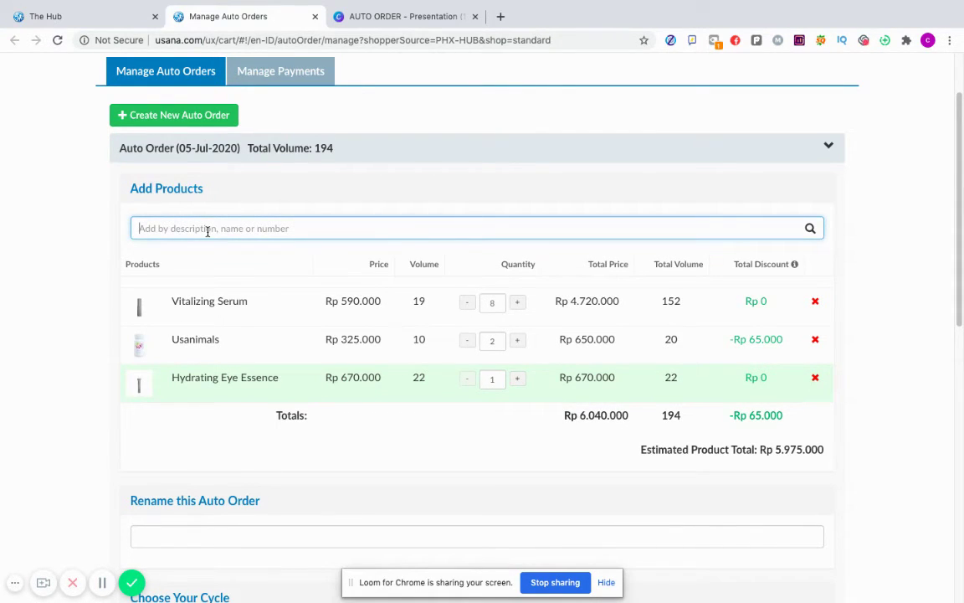
{"action": "type", "text": "CLEA"}
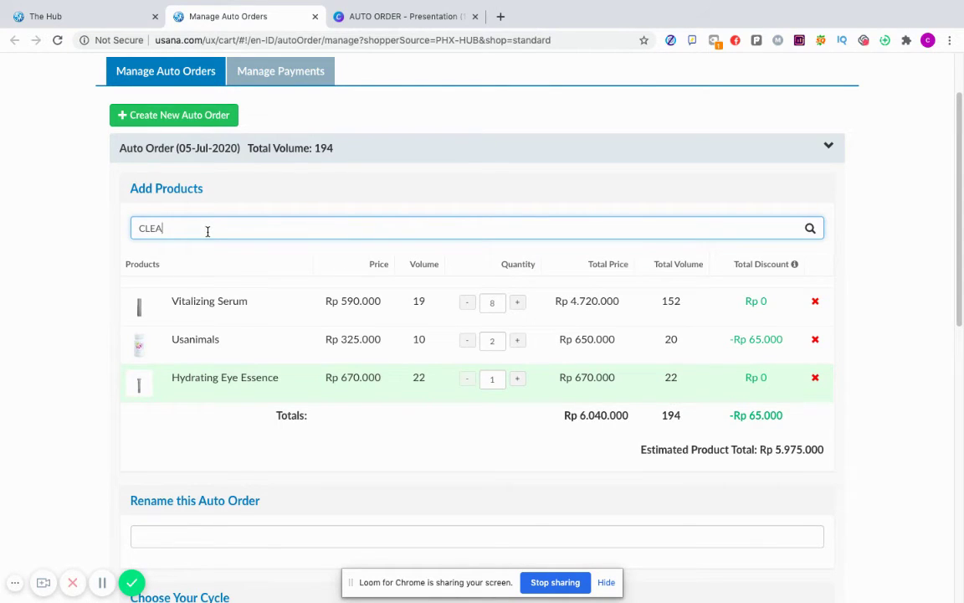
{"action": "type", "text": "NSER"}
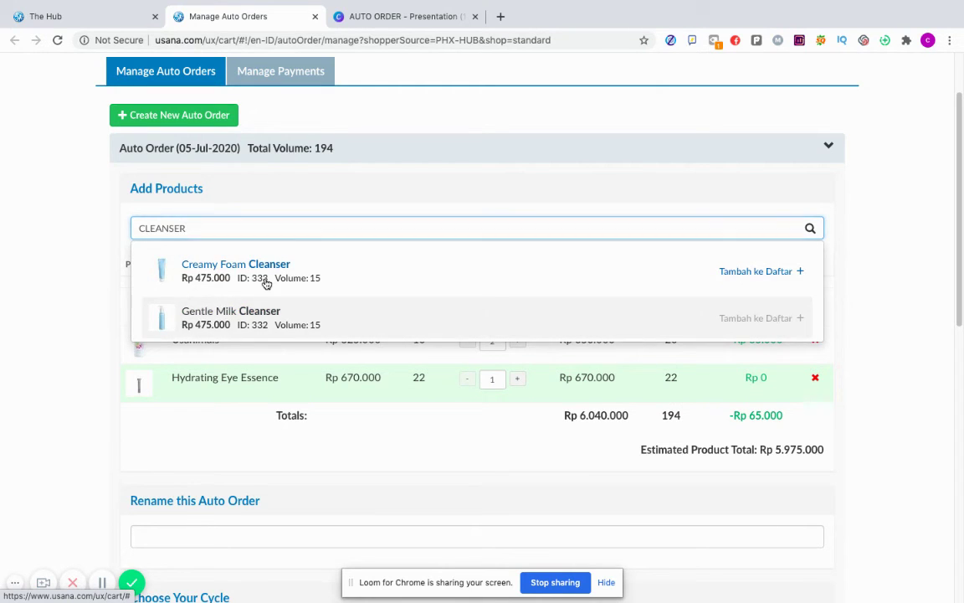
{"action": "left_click", "coordinate": [266, 279]}
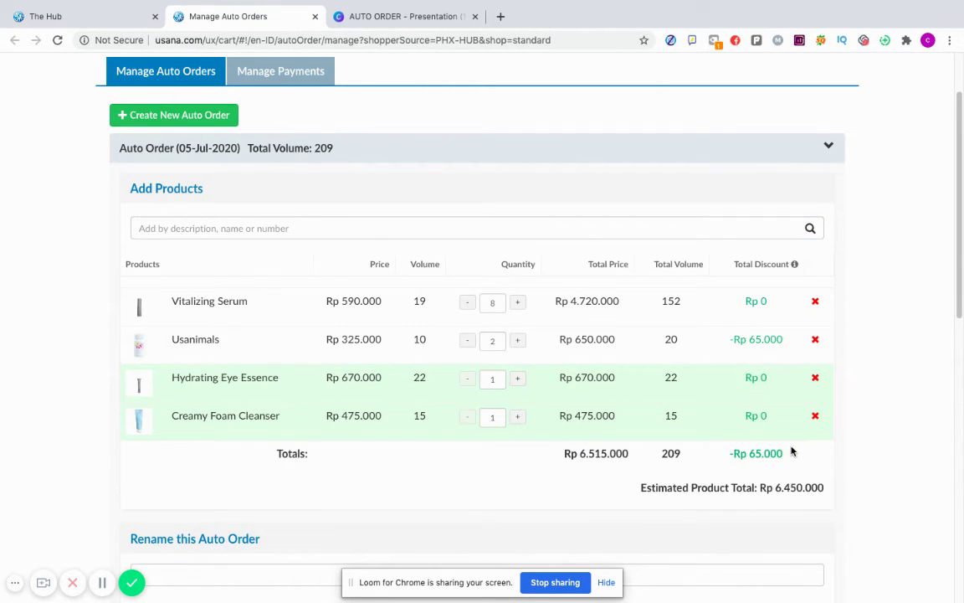
Remove Creamy Foam Cleanser and Hydrating Eye Essence from the auto order
{"action": "left_click", "coordinate": [815, 416]}
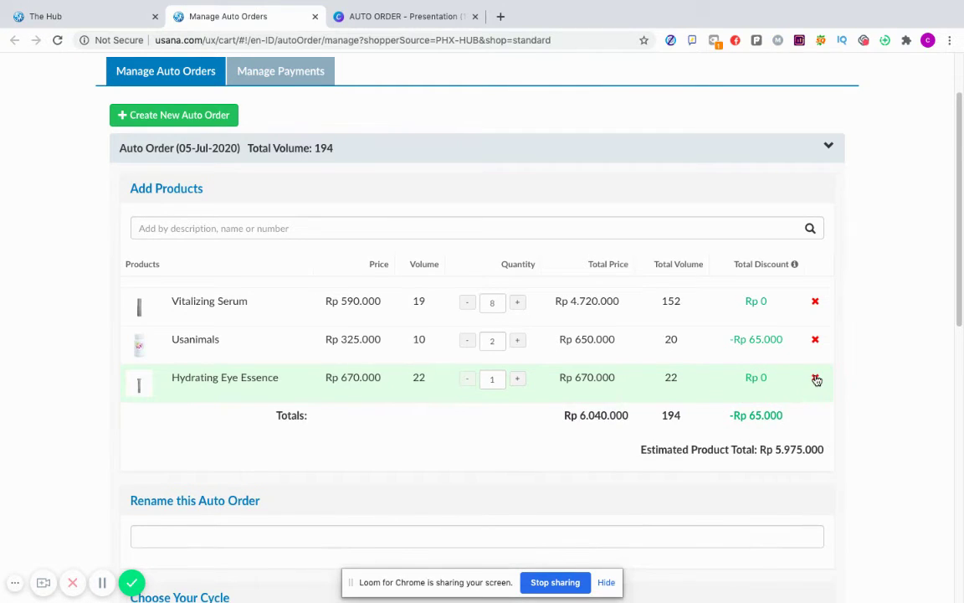
{"action": "left_click", "coordinate": [816, 380]}
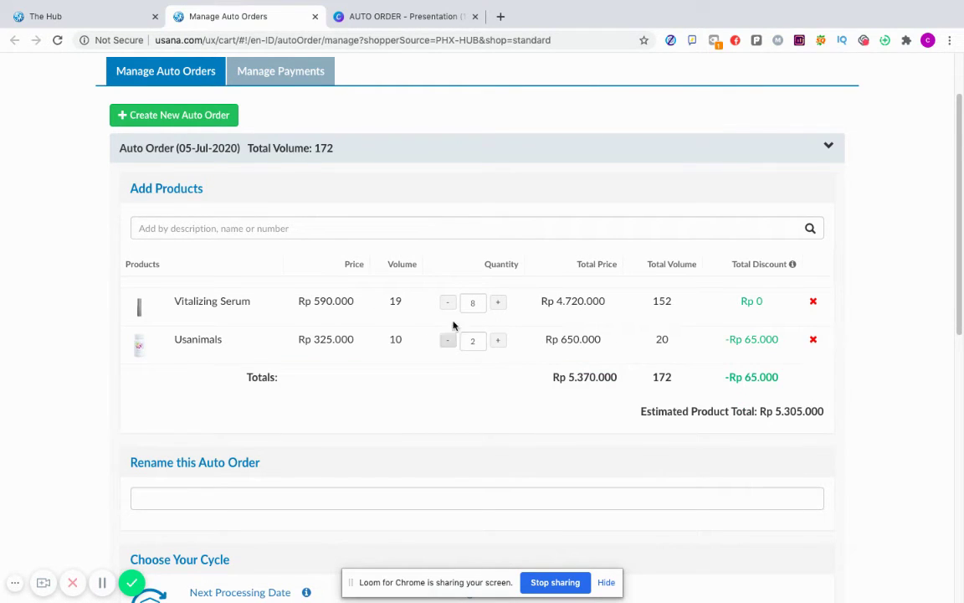
Raise the Vitalizing Serum quantity to 10 and save the auto order
{"action": "left_click", "coordinate": [497, 302]}
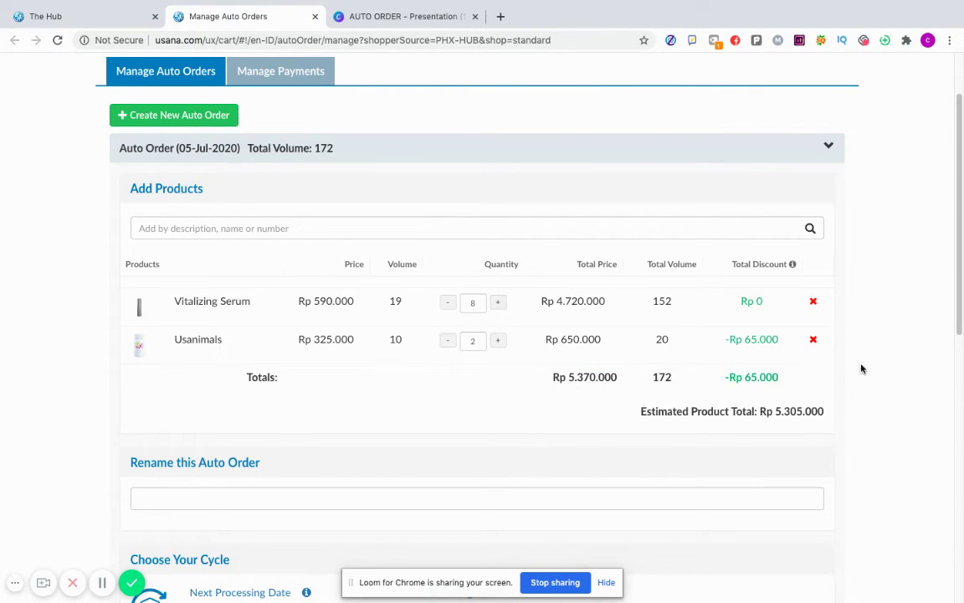
{"action": "left_click", "coordinate": [496, 303]}
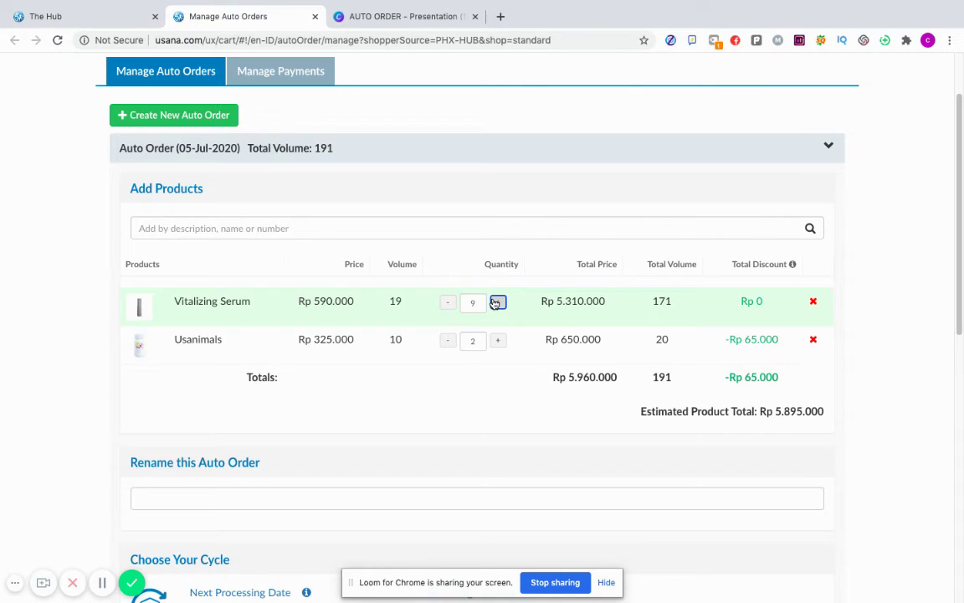
{"action": "left_click", "coordinate": [497, 302]}
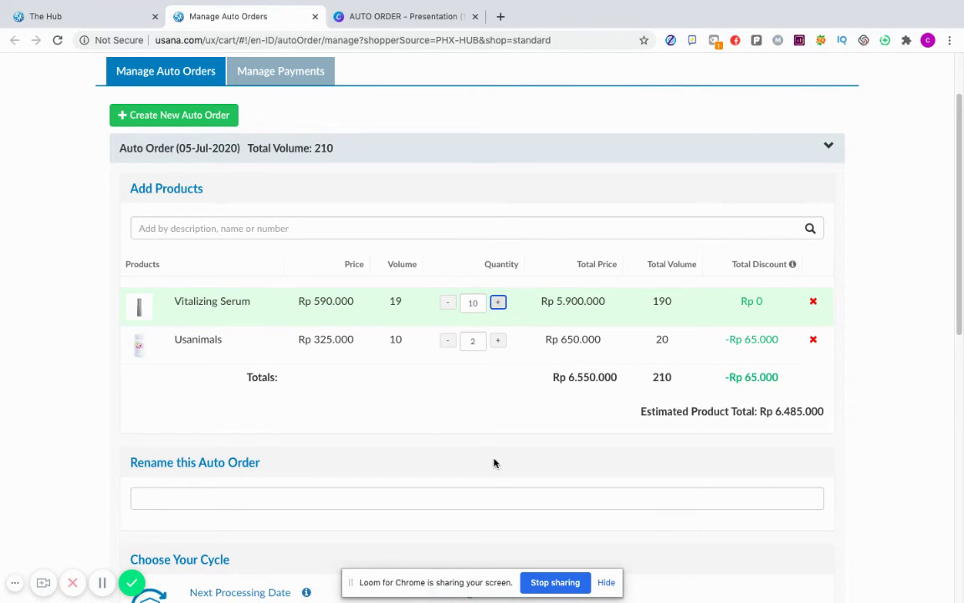
{"action": "scroll", "coordinate": [479, 377], "scroll_direction": "down", "scroll_amount": 3}
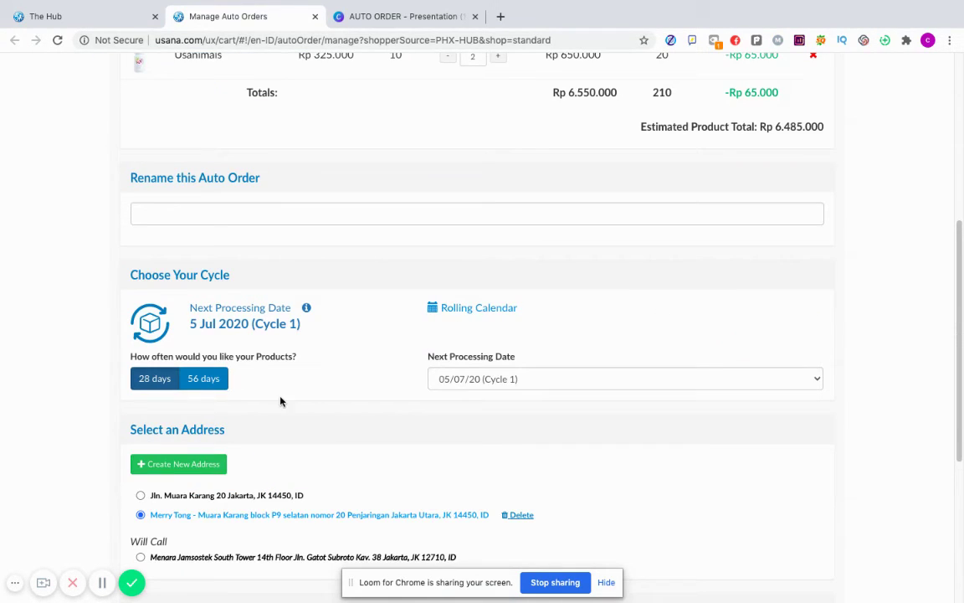
{"action": "scroll", "coordinate": [237, 457], "scroll_direction": "down", "scroll_amount": 4}
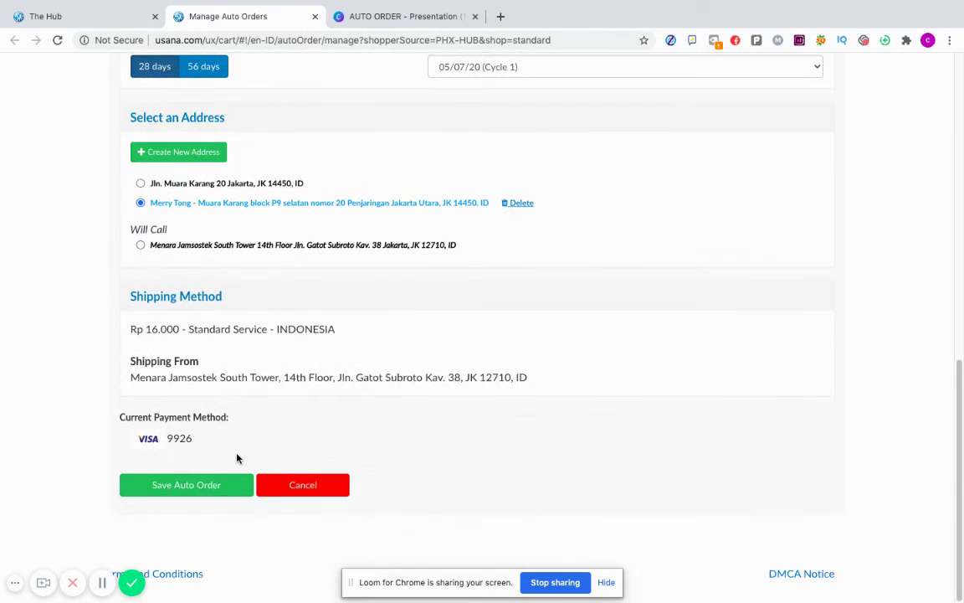
{"action": "left_click", "coordinate": [189, 493]}
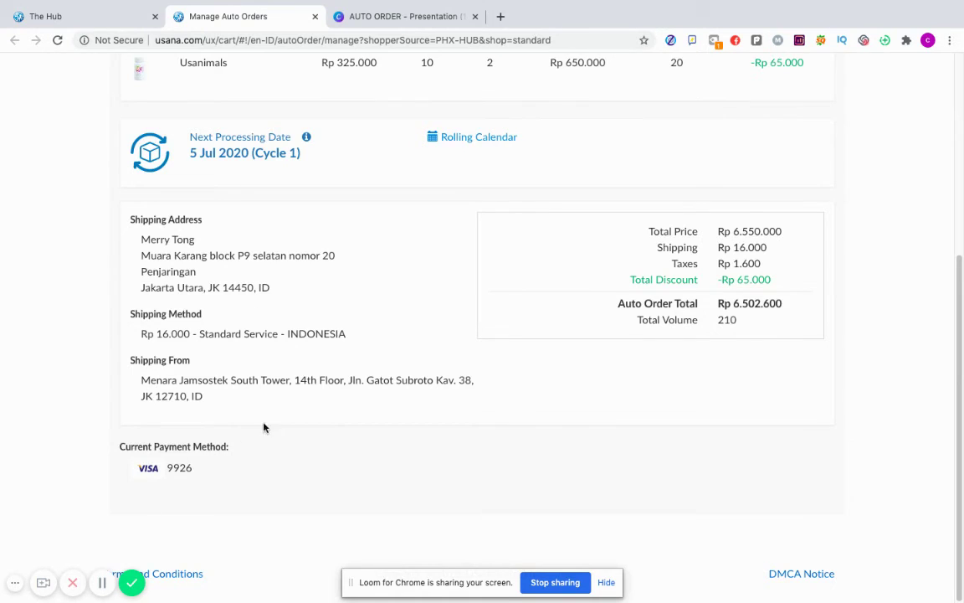
Review the saved auto order's products, next processing date, shipping details, order total and payment method
{"action": "scroll", "coordinate": [263, 426], "scroll_direction": "up", "scroll_amount": 5}
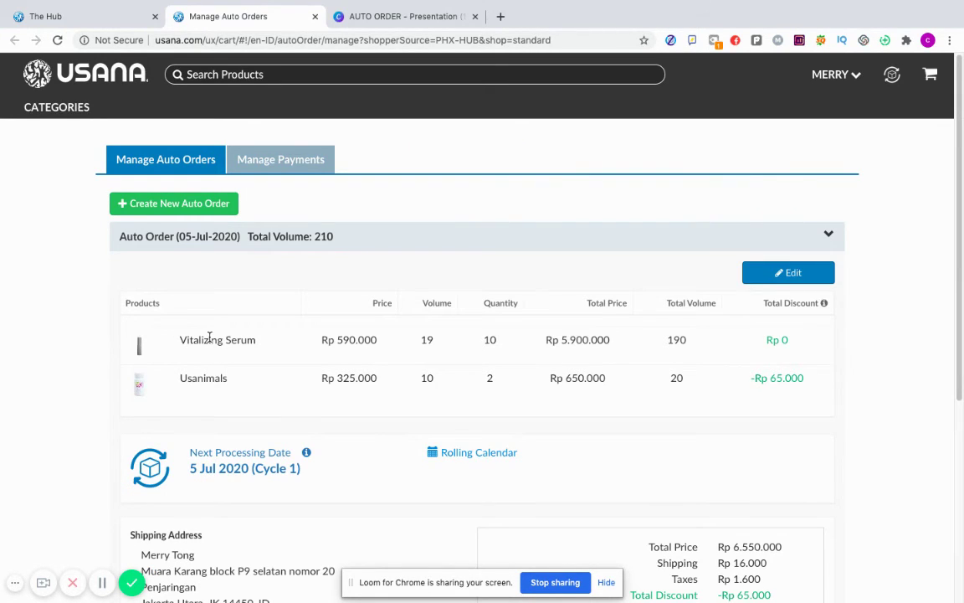
{"action": "scroll", "coordinate": [222, 383], "scroll_direction": "down", "scroll_amount": 4}
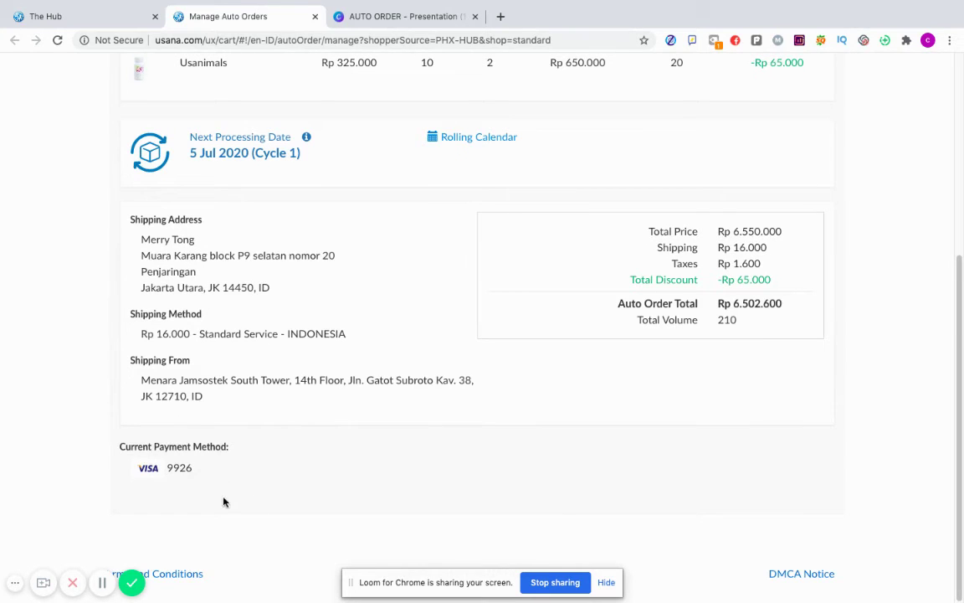
{"action": "scroll", "coordinate": [229, 474], "scroll_direction": "up", "scroll_amount": 4}
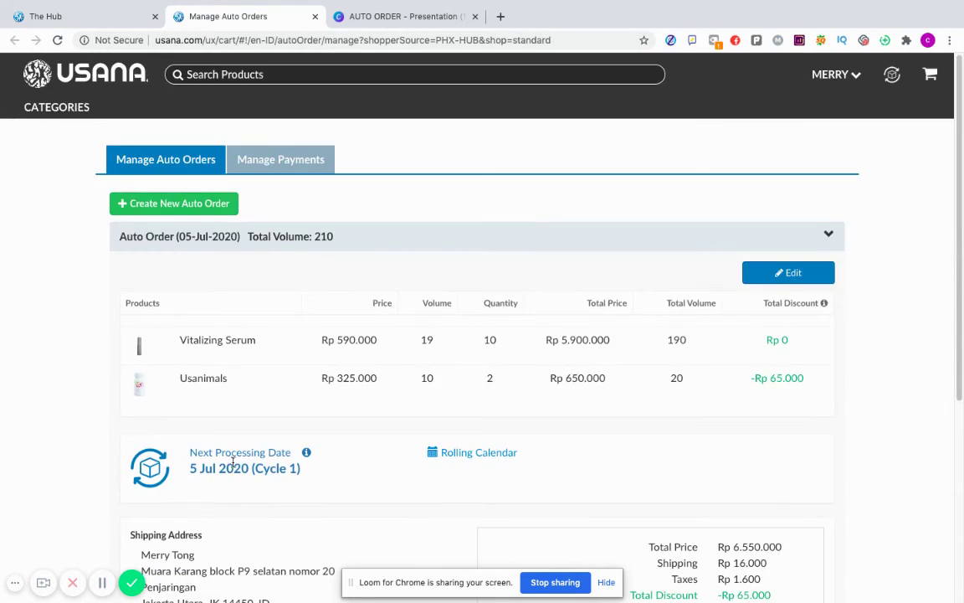
{"action": "scroll", "coordinate": [267, 466], "scroll_direction": "down", "scroll_amount": 3}
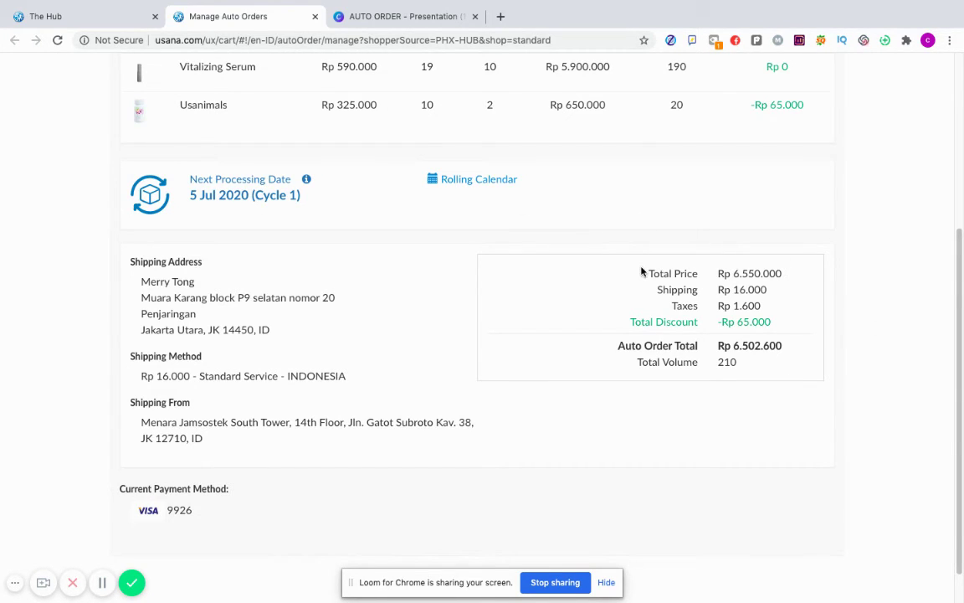
{"action": "scroll", "coordinate": [474, 334], "scroll_direction": "up", "scroll_amount": 4}
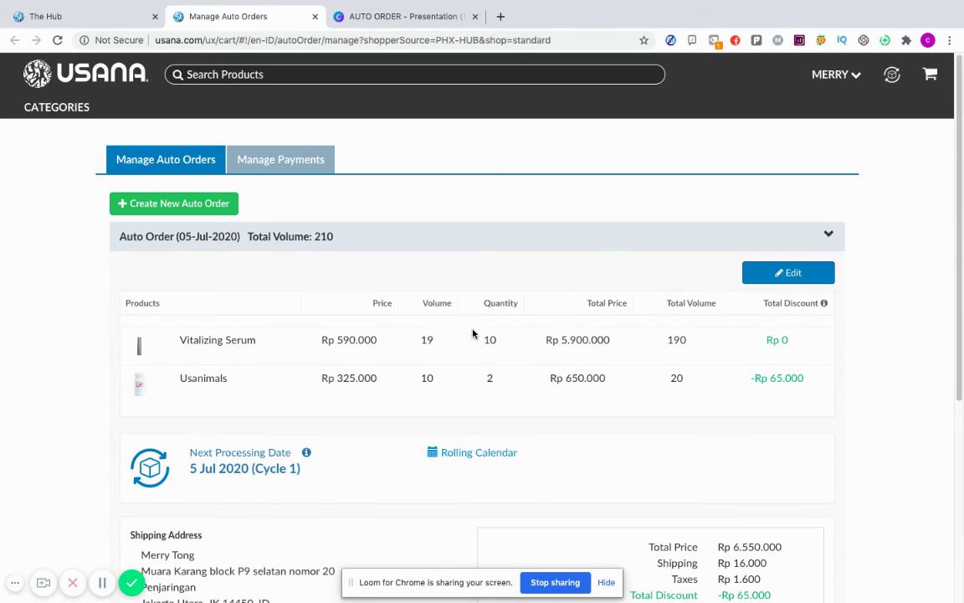
{"action": "scroll", "coordinate": [687, 384], "scroll_direction": "down", "scroll_amount": 4}
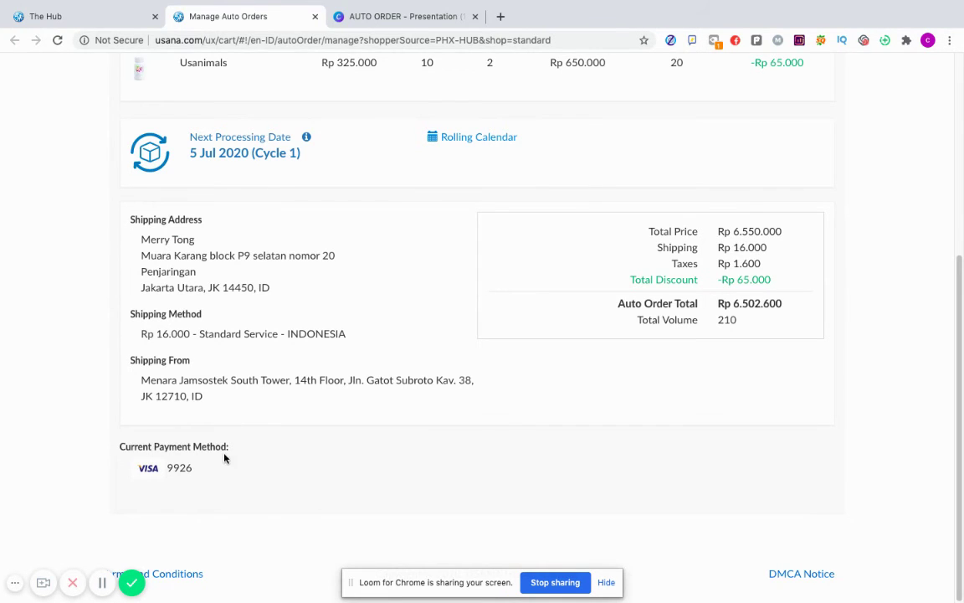
{"action": "scroll", "coordinate": [354, 534], "scroll_direction": "up", "scroll_amount": 4}
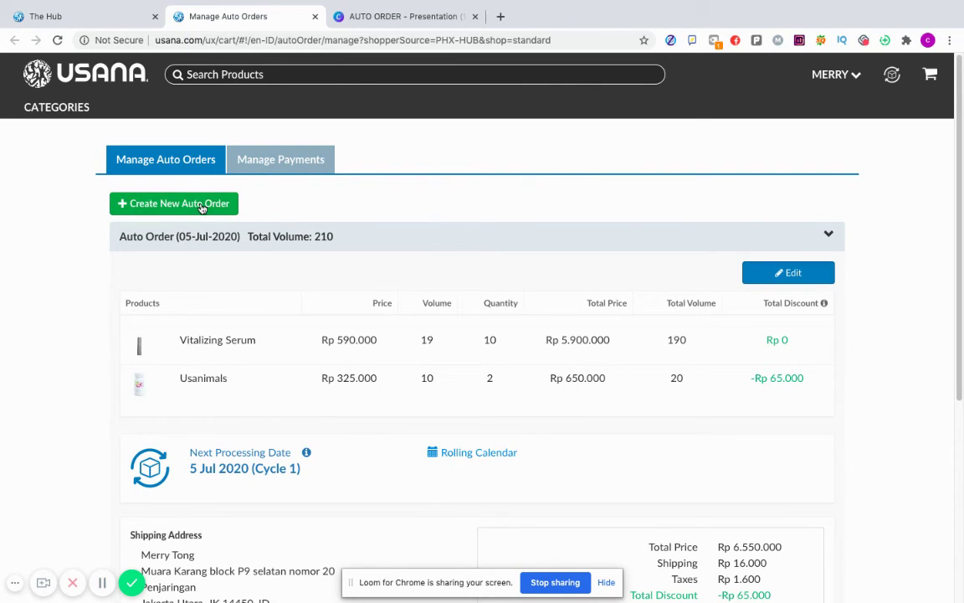
Start a new auto order and go through its product search, cycle, address, shipping and payment sections
{"action": "left_click", "coordinate": [154, 213]}
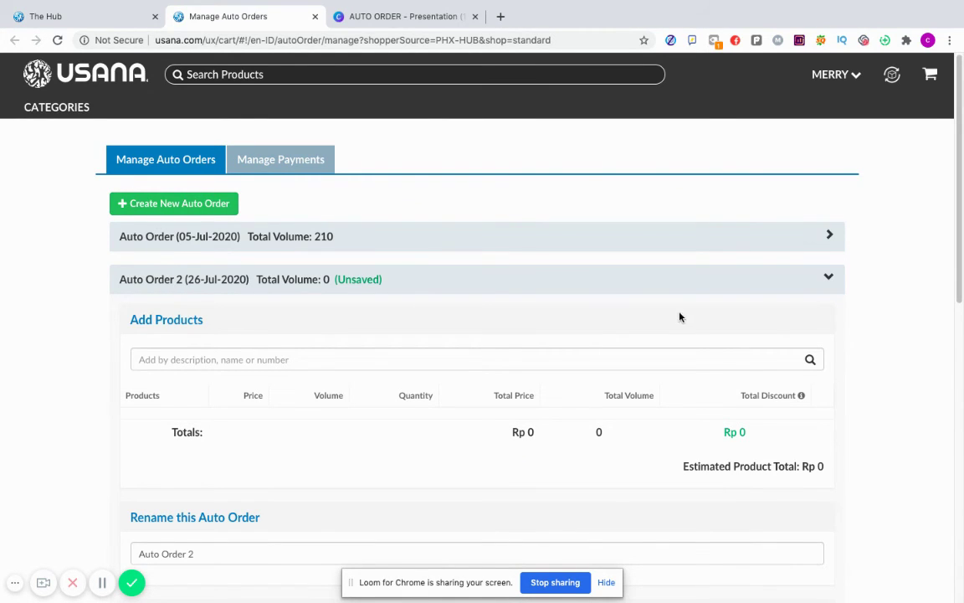
{"action": "scroll", "coordinate": [641, 314], "scroll_direction": "down", "scroll_amount": 3}
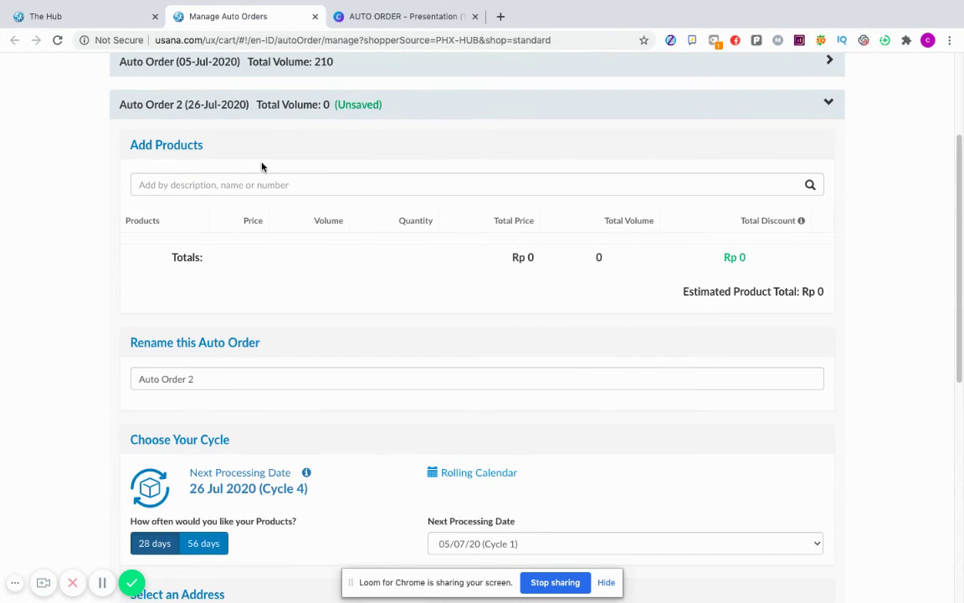
{"action": "left_click", "coordinate": [272, 185]}
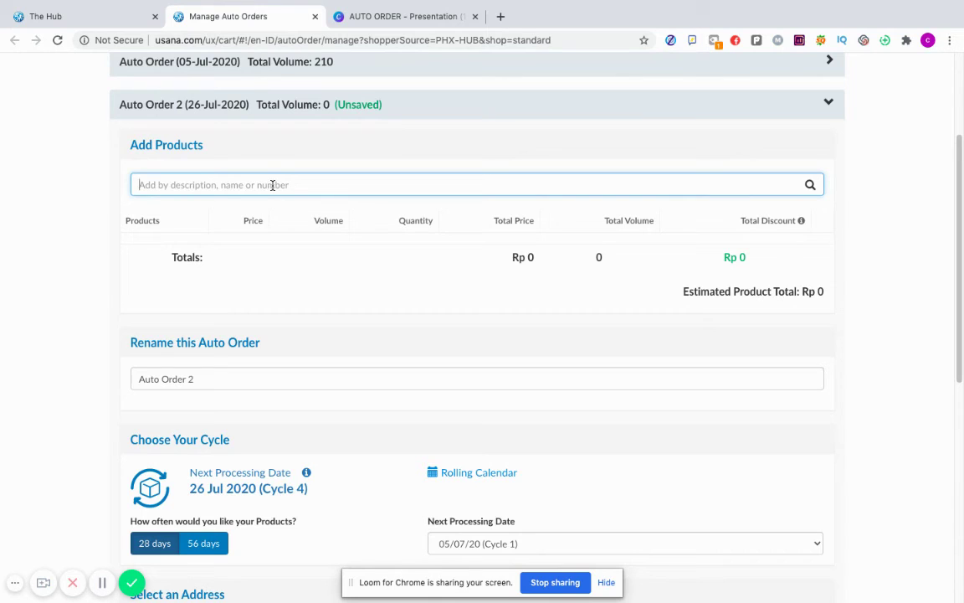
{"action": "scroll", "coordinate": [238, 365], "scroll_direction": "down", "scroll_amount": 3}
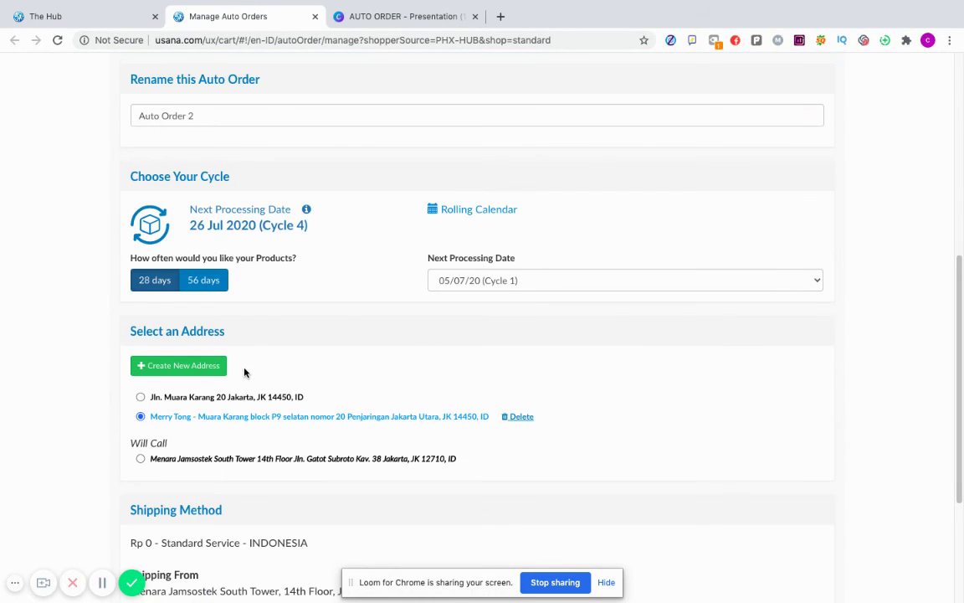
{"action": "scroll", "coordinate": [245, 373], "scroll_direction": "down", "scroll_amount": 3}
{"action": "scroll", "coordinate": [243, 369], "scroll_direction": "up", "scroll_amount": 1}
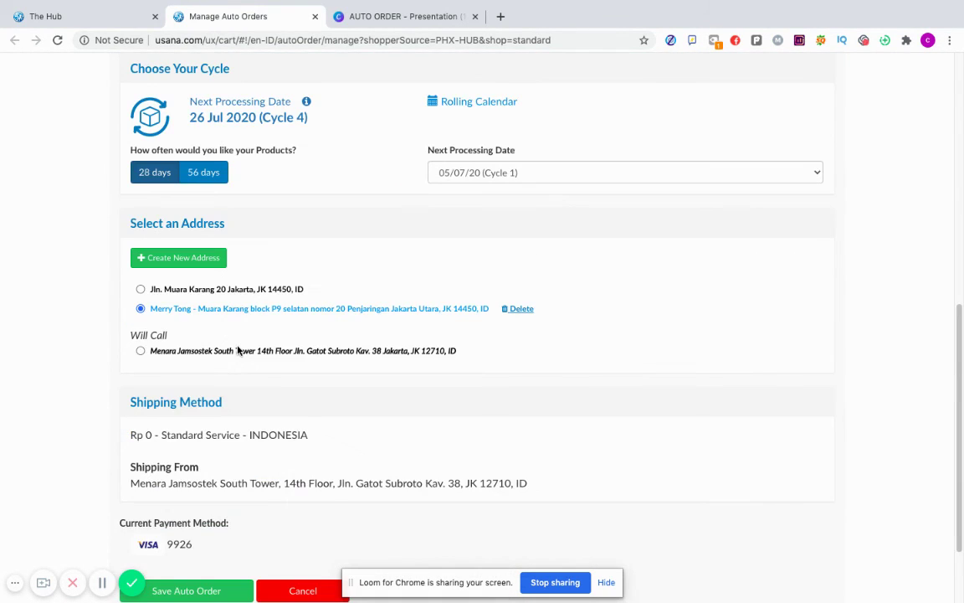
{"action": "scroll", "coordinate": [236, 348], "scroll_direction": "down", "scroll_amount": 1}
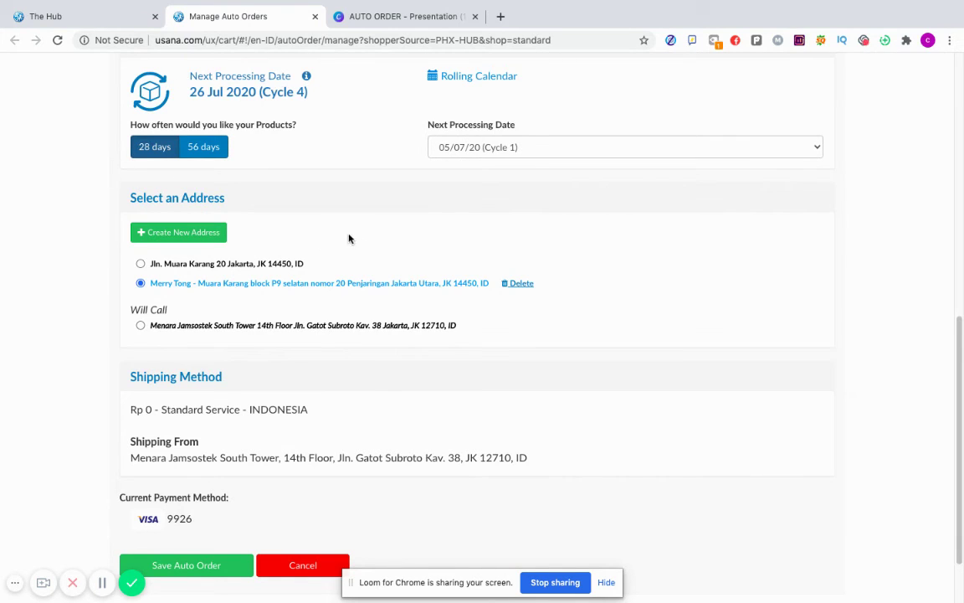
{"action": "scroll", "coordinate": [452, 268], "scroll_direction": "down", "scroll_amount": 1}
{"action": "scroll", "coordinate": [497, 299], "scroll_direction": "down", "scroll_amount": 1}
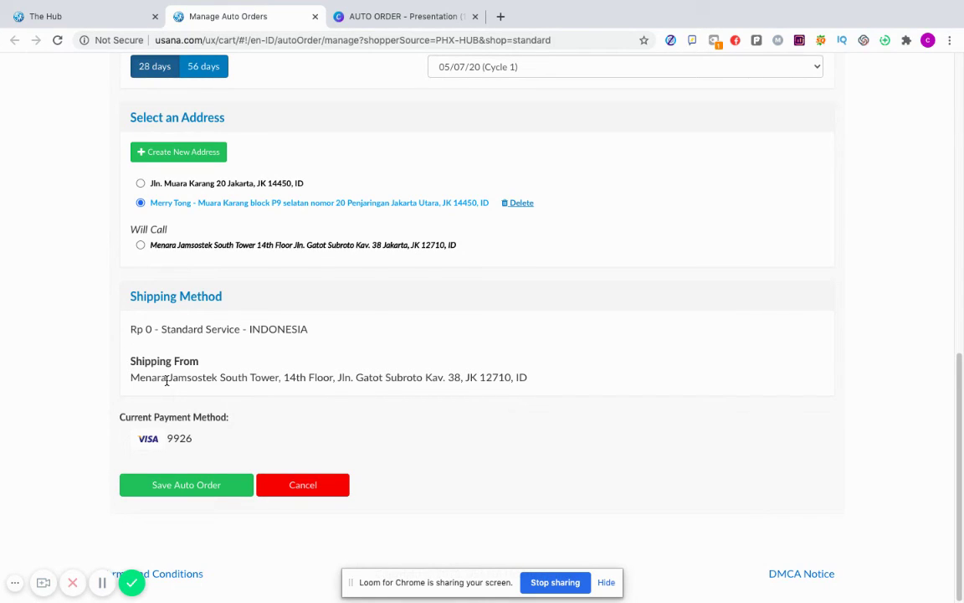
{"action": "scroll", "coordinate": [189, 377], "scroll_direction": "up", "scroll_amount": 1}
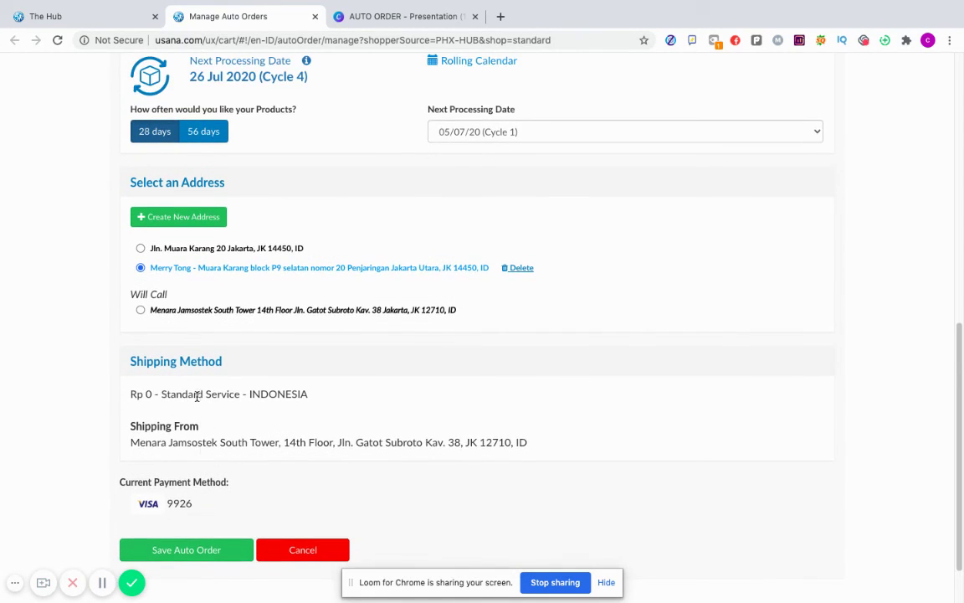
{"action": "left_click", "coordinate": [182, 550]}
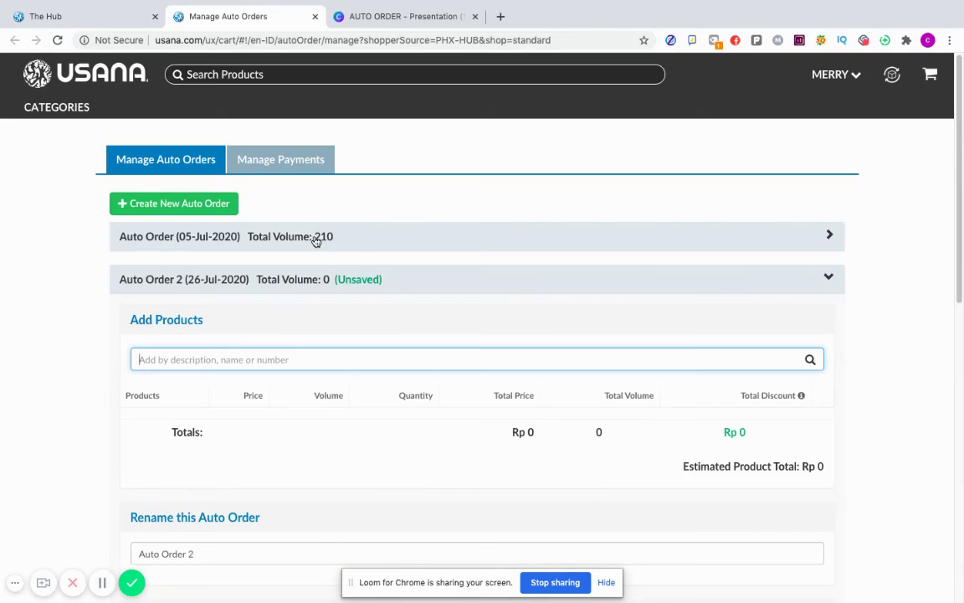
Discard the unsaved second auto order and open the payment methods used for auto orders
{"action": "left_click", "coordinate": [285, 161]}
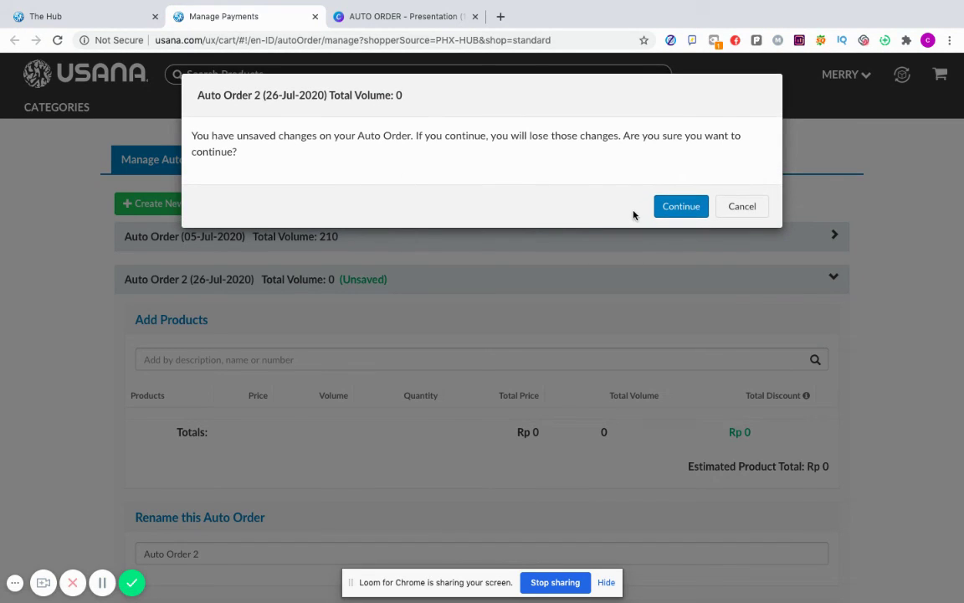
{"action": "left_click", "coordinate": [681, 206]}
{"action": "left_click", "coordinate": [256, 160]}
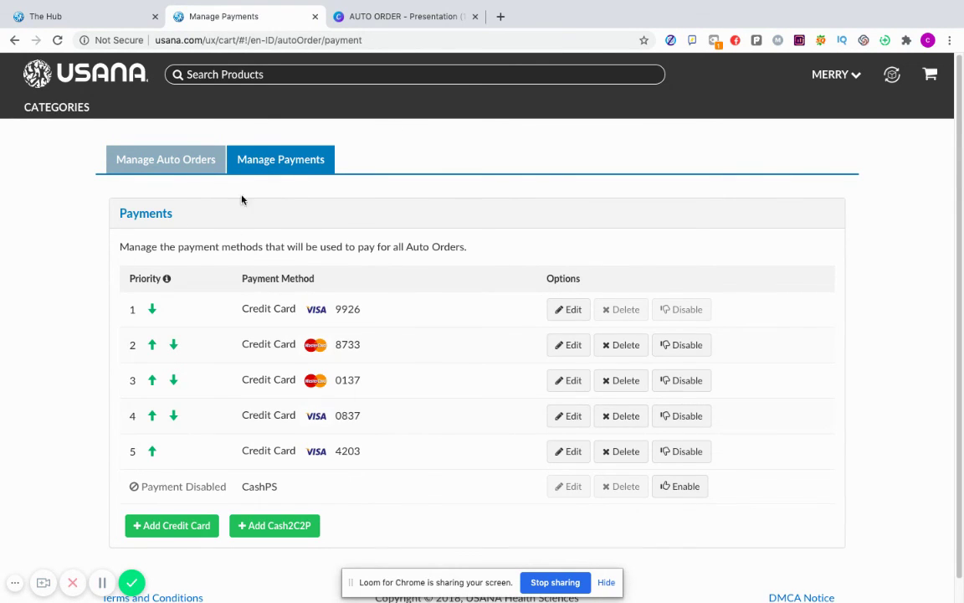
Open a blank form for adding a credit card and examine its card and billing address fields
{"action": "left_click", "coordinate": [209, 526]}
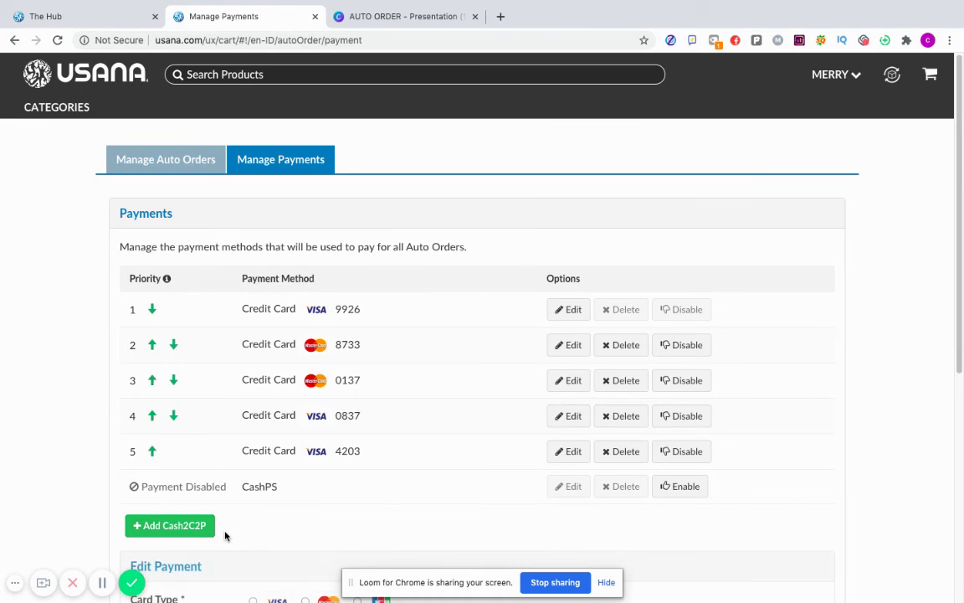
{"action": "scroll", "coordinate": [230, 529], "scroll_direction": "down", "scroll_amount": 5}
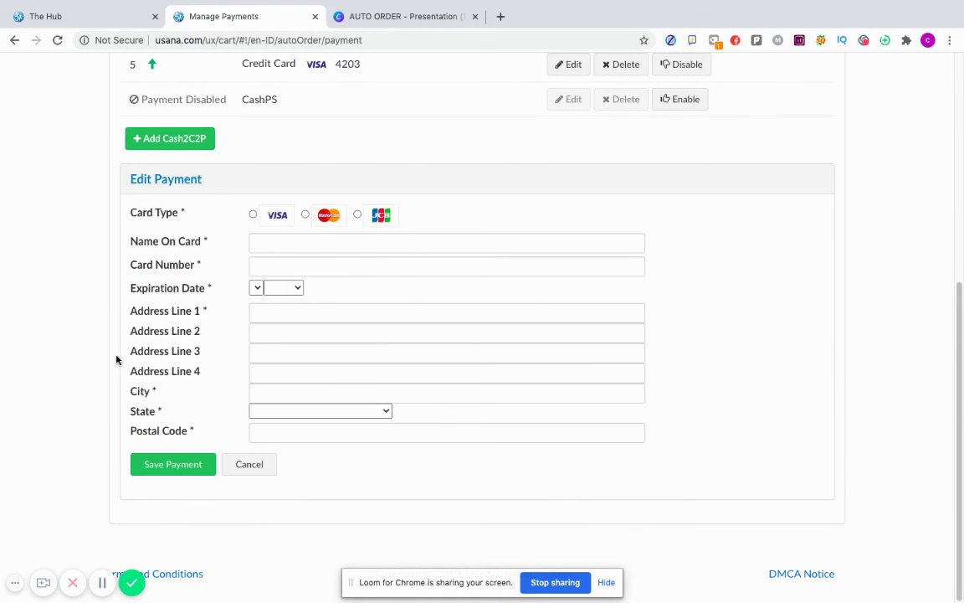
{"action": "scroll", "coordinate": [272, 324], "scroll_direction": "up", "scroll_amount": 3}
{"action": "scroll", "coordinate": [235, 356], "scroll_direction": "down", "scroll_amount": 3}
{"action": "scroll", "coordinate": [185, 478], "scroll_direction": "up", "scroll_amount": 5}
{"action": "scroll", "coordinate": [188, 476], "scroll_direction": "up", "scroll_amount": 1}
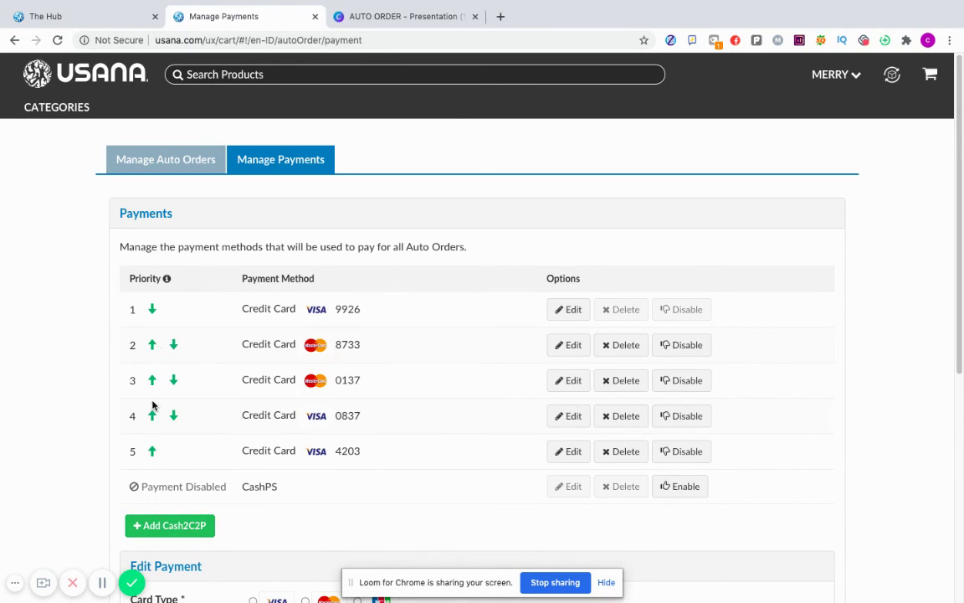
Move both Mastercard credit cards ahead of the first Visa card in the payment priority order
{"action": "left_click", "coordinate": [152, 345]}
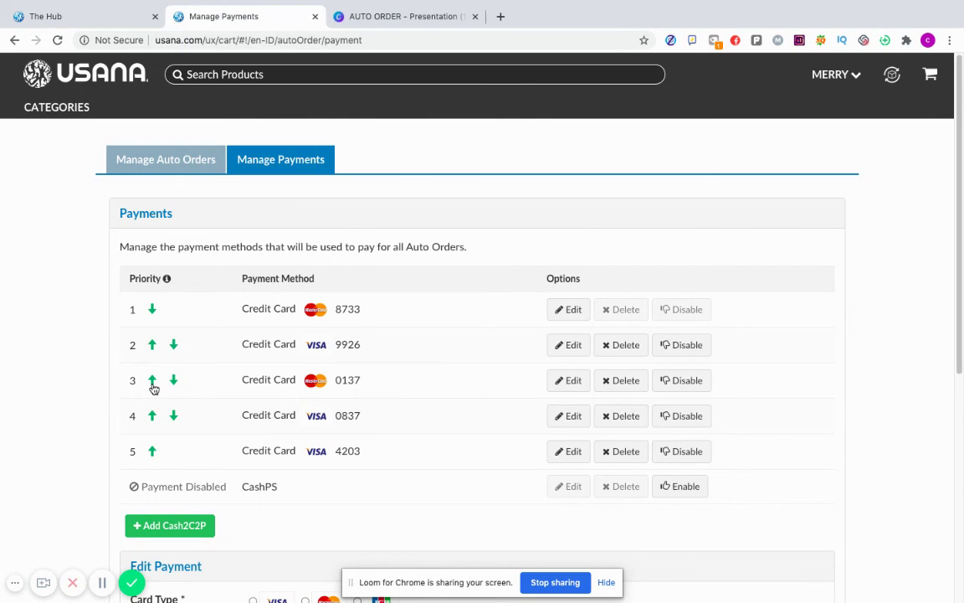
{"action": "left_click", "coordinate": [152, 381]}
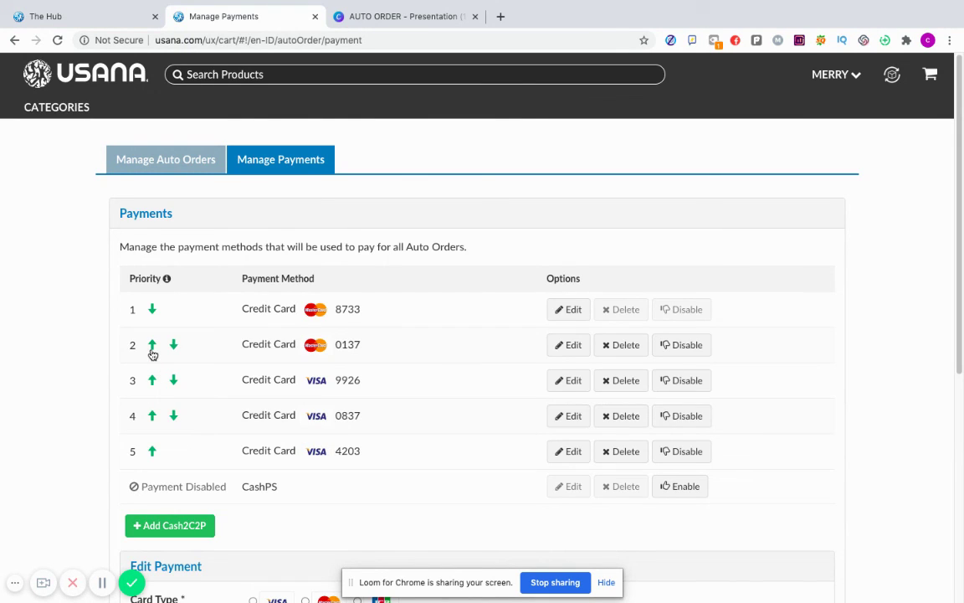
{"action": "left_click", "coordinate": [151, 346]}
Look over the blank card form again, return to the auto orders overview and log out of the account
{"action": "scroll", "coordinate": [324, 493], "scroll_direction": "down", "scroll_amount": 4}
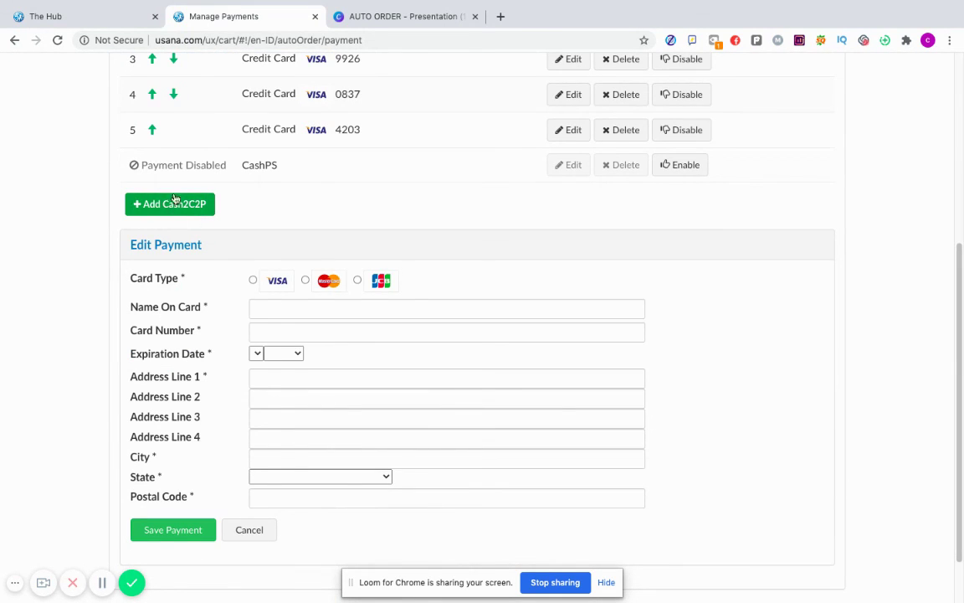
{"action": "scroll", "coordinate": [351, 330], "scroll_direction": "down", "scroll_amount": 1}
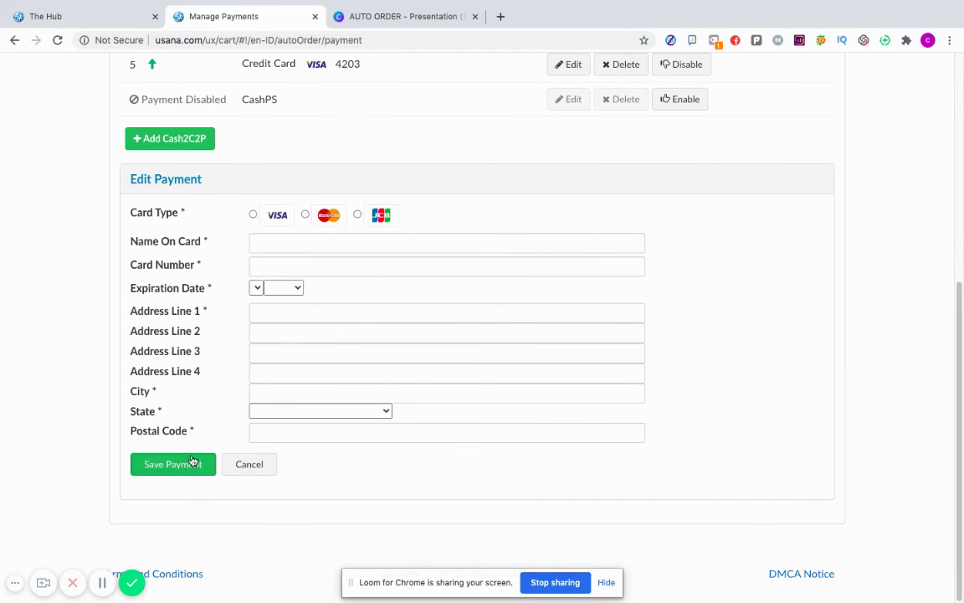
{"action": "scroll", "coordinate": [201, 444], "scroll_direction": "up", "scroll_amount": 5}
{"action": "left_click", "coordinate": [165, 166]}
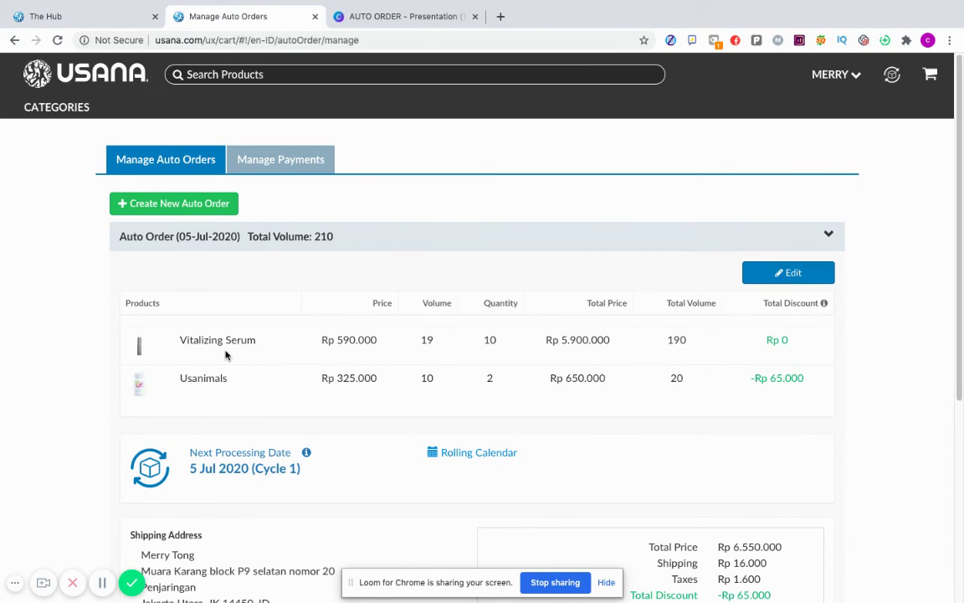
{"action": "left_click", "coordinate": [856, 77]}
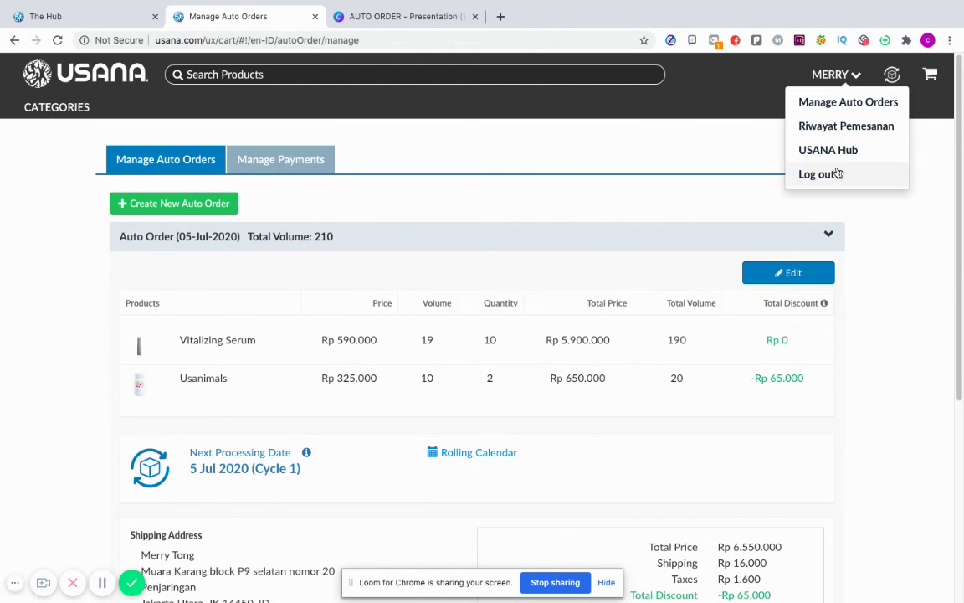
{"action": "left_click", "coordinate": [838, 172]}
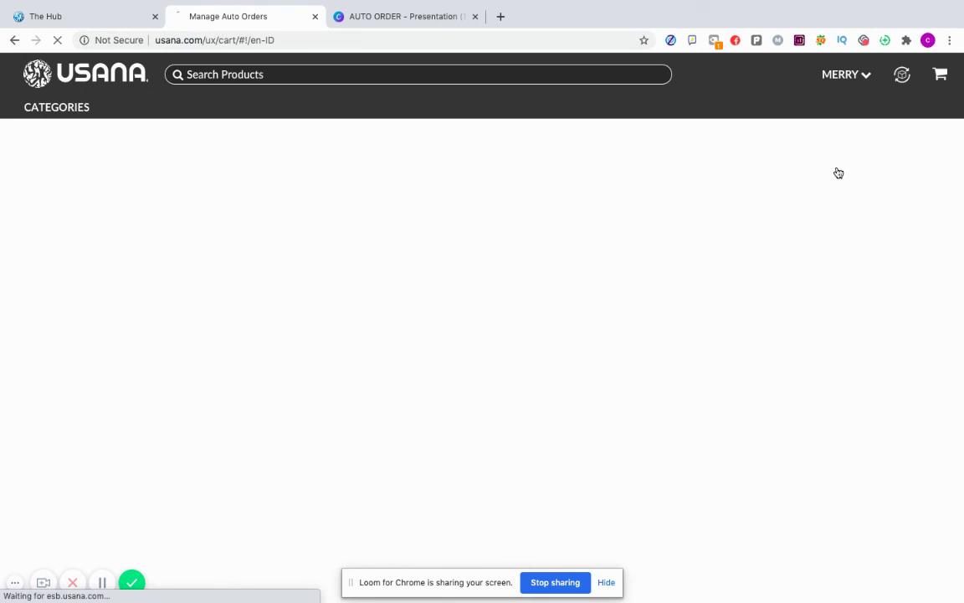